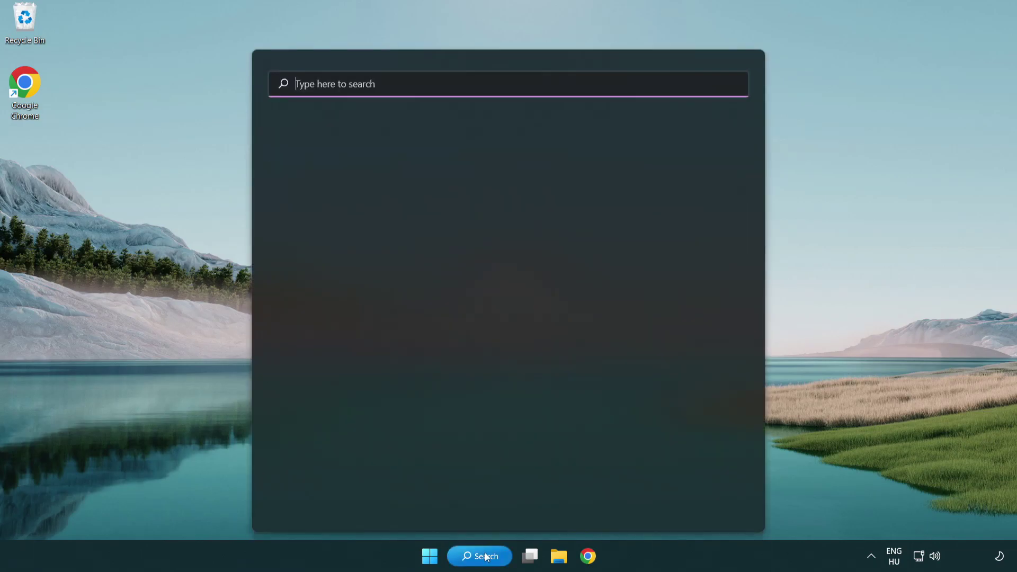
Step: Open Device Manager and move its window toward the middle of the desktop
{"action": "type", "text": "device manager"}
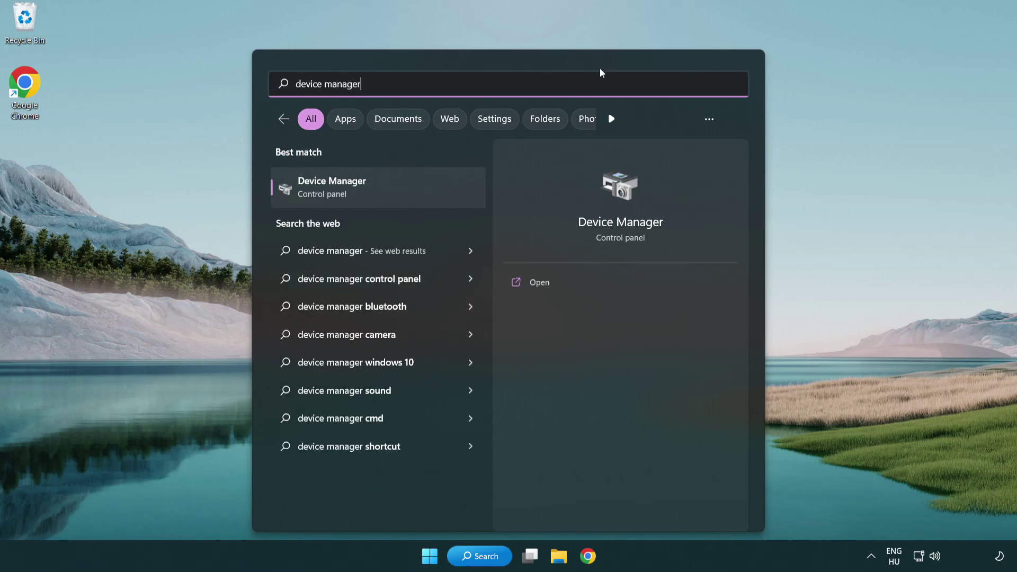
{"action": "left_click", "coordinate": [407, 192]}
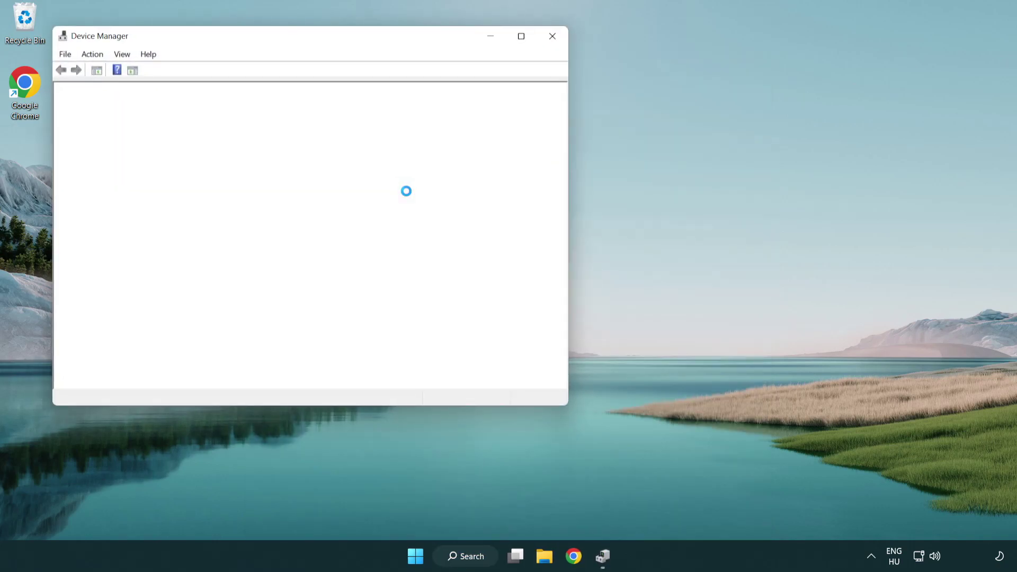
{"action": "left_click_drag", "start_coordinate": [276, 39], "coordinate": [448, 102]}
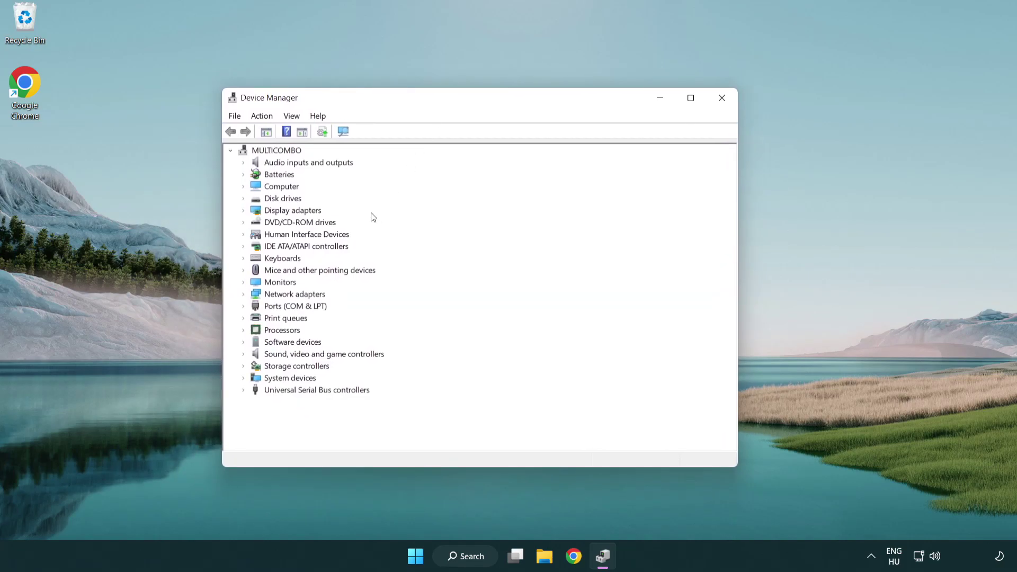
Step: Run an automatic driver update for the VMware SVGA 3D display adapter, then close the update wizard and Device Manager
{"action": "left_click", "coordinate": [280, 211]}
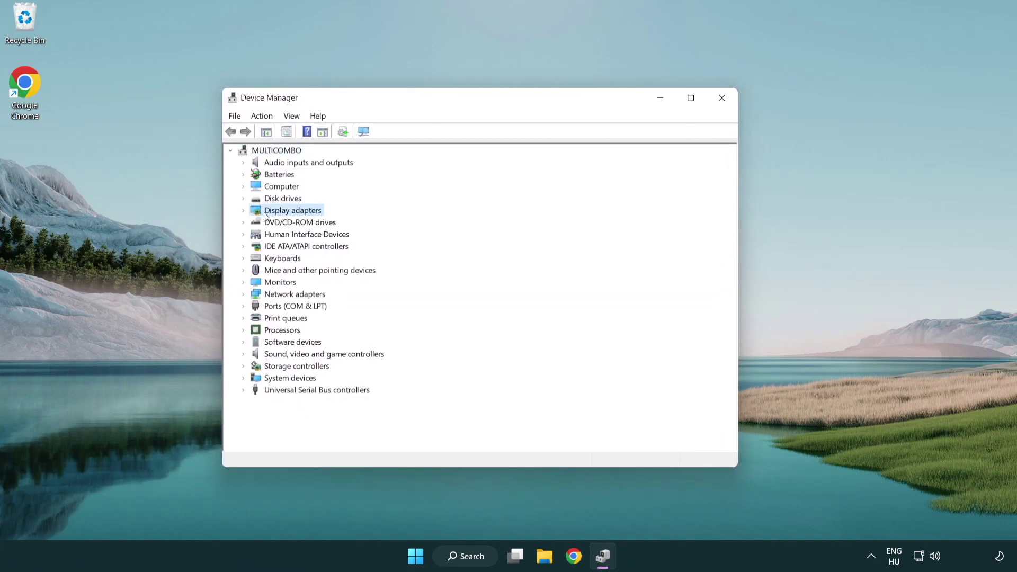
{"action": "left_click", "coordinate": [243, 211]}
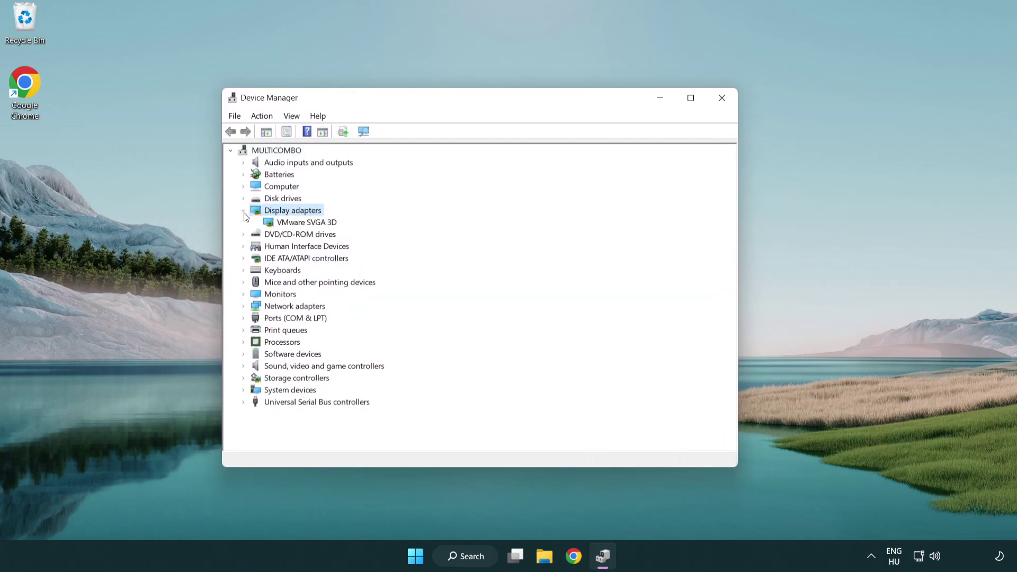
{"action": "left_click", "coordinate": [301, 224]}
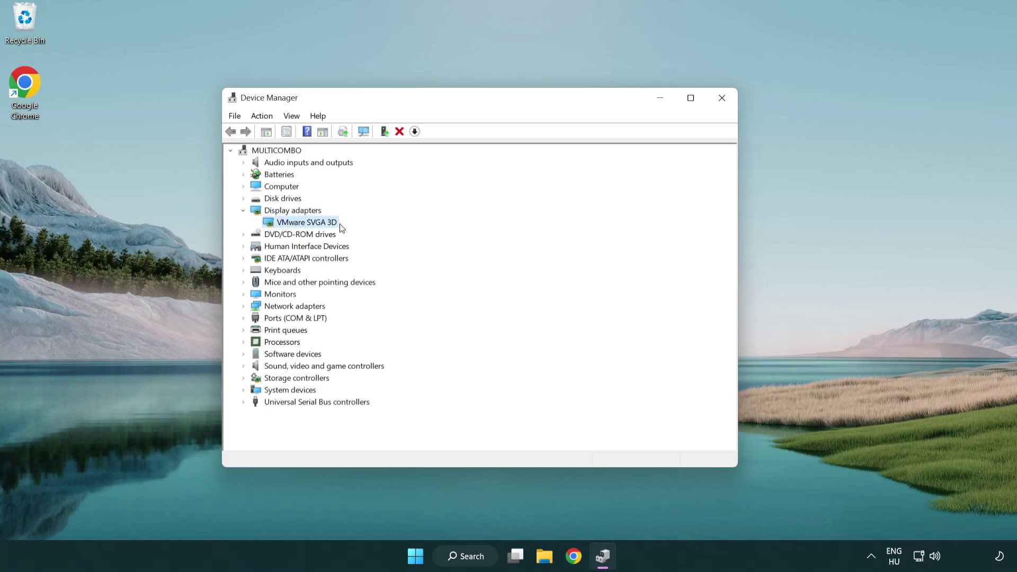
{"action": "right_click", "coordinate": [304, 227]}
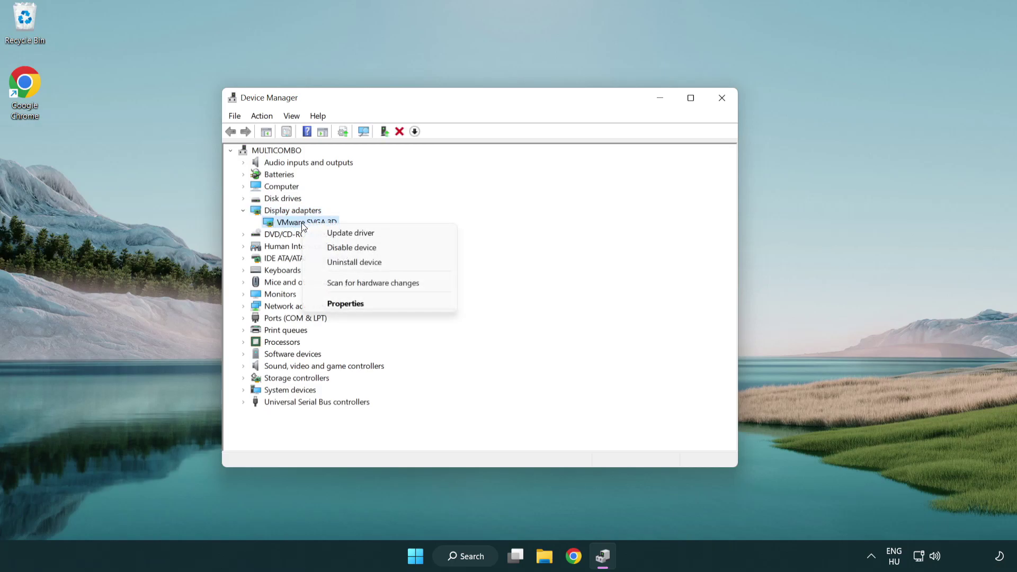
{"action": "left_click", "coordinate": [401, 233]}
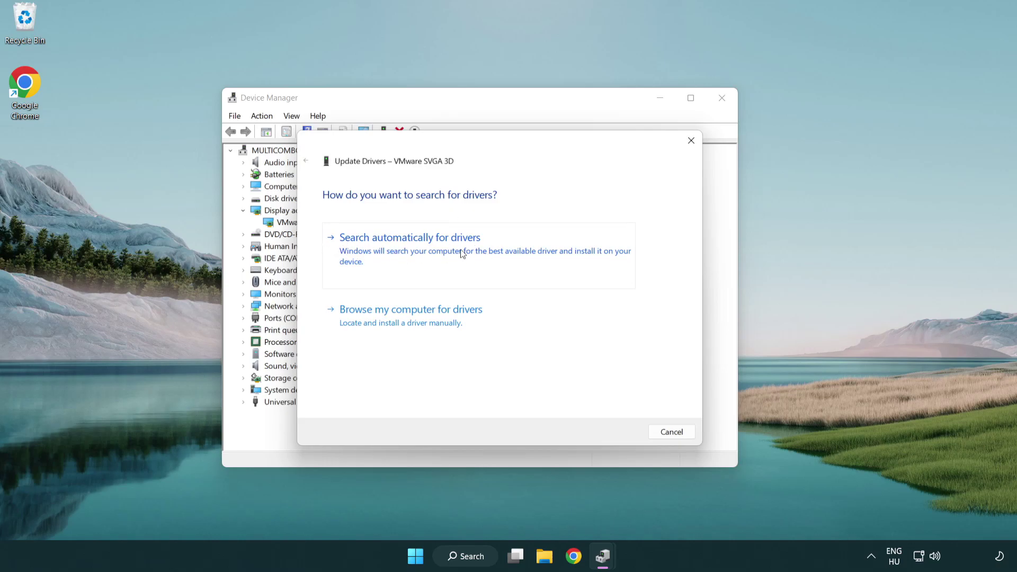
{"action": "left_click", "coordinate": [446, 246]}
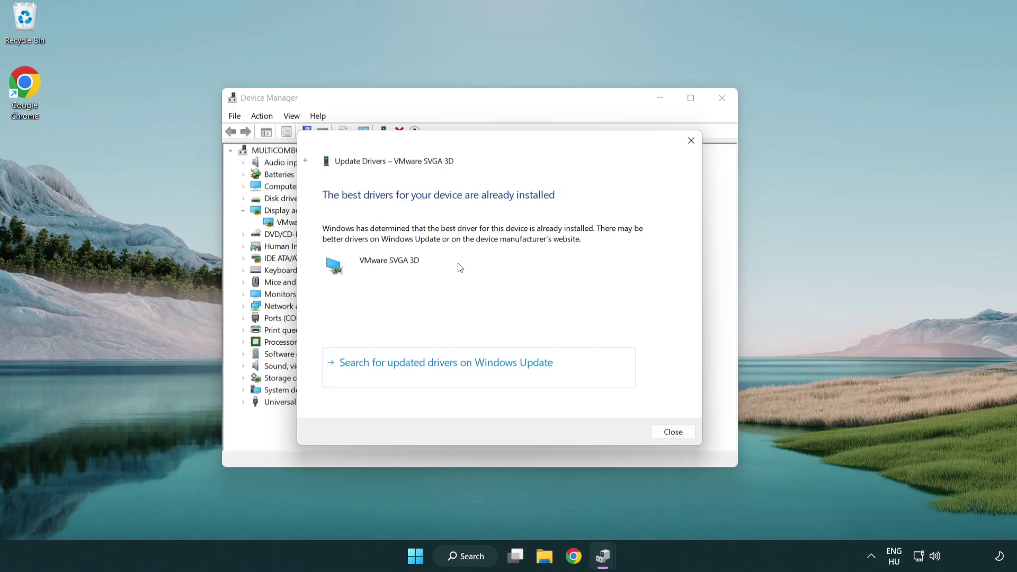
{"action": "left_click", "coordinate": [675, 434]}
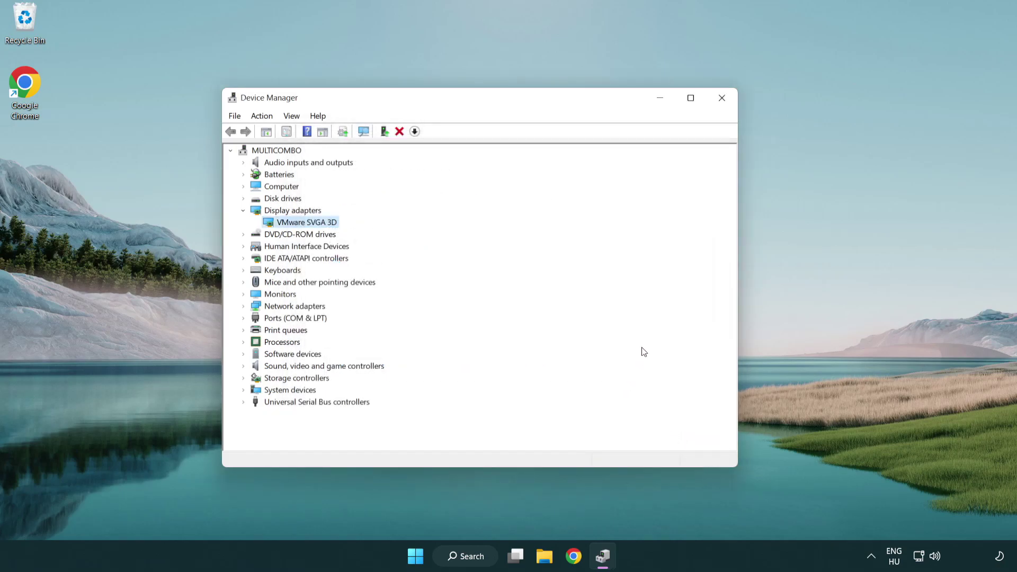
{"action": "left_click", "coordinate": [723, 101]}
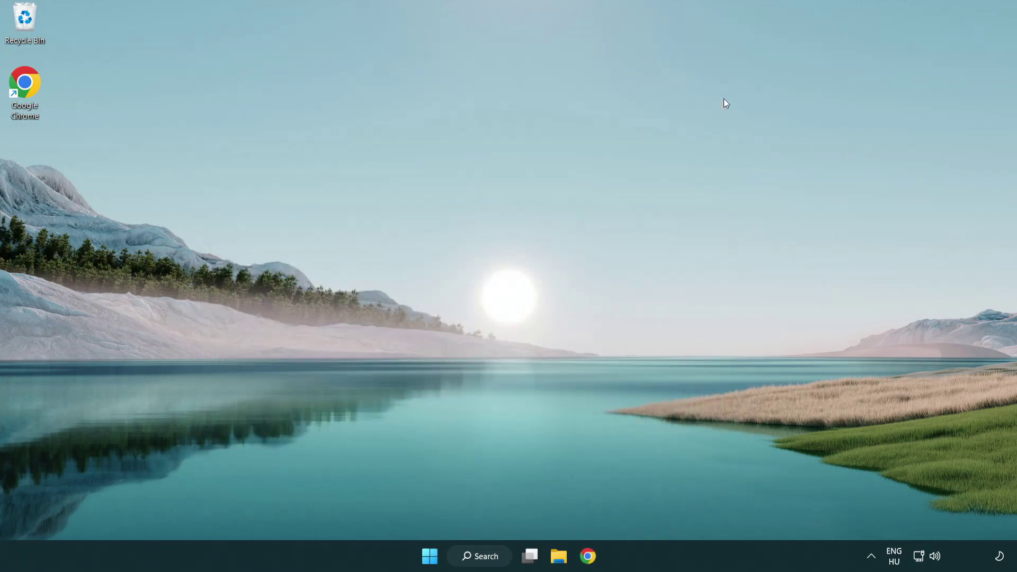
Step: Open the Windows Update settings, check for updates, and close the settings window
{"action": "left_click", "coordinate": [487, 548]}
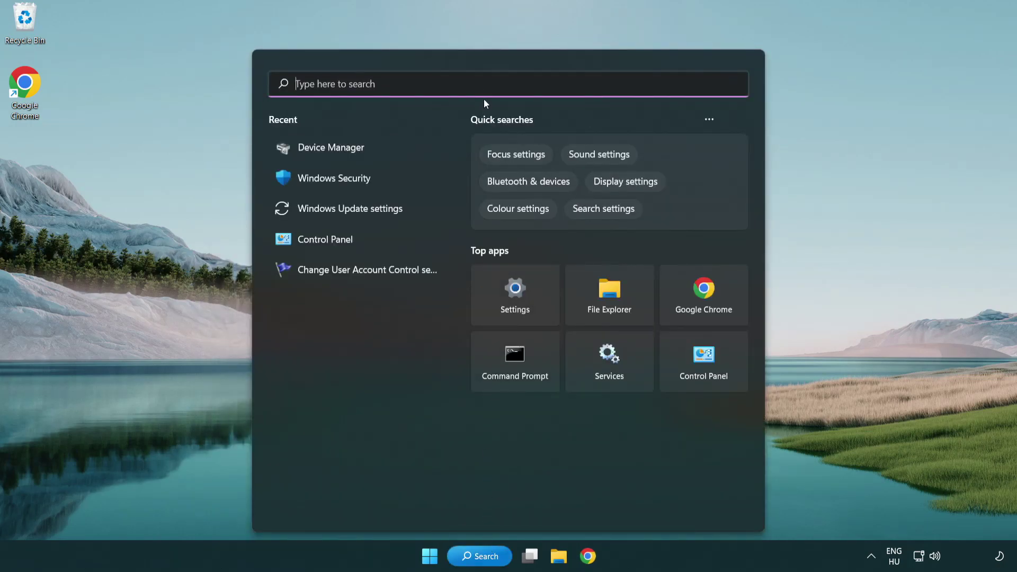
{"action": "type", "text": "update"}
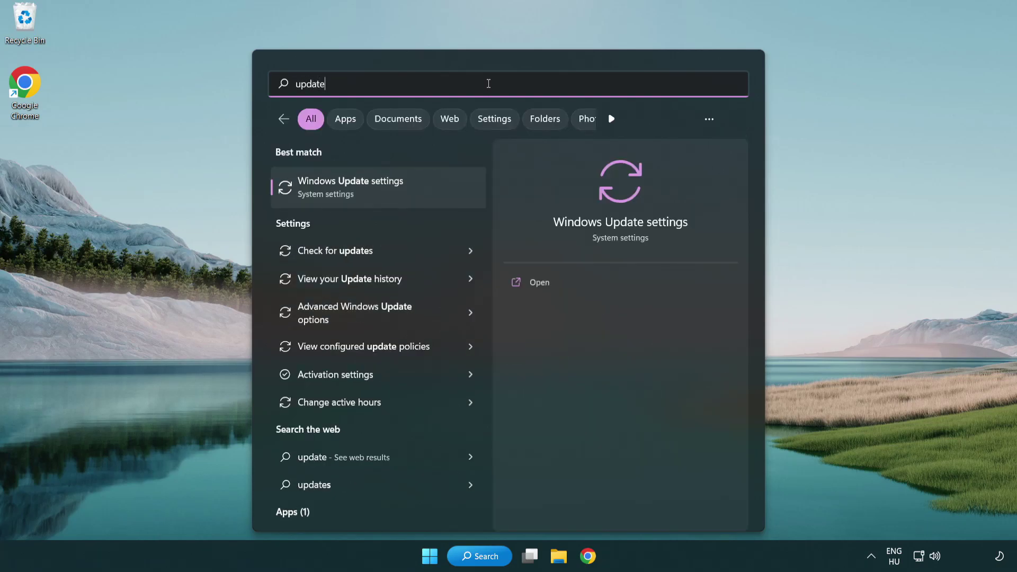
{"action": "left_click", "coordinate": [396, 196]}
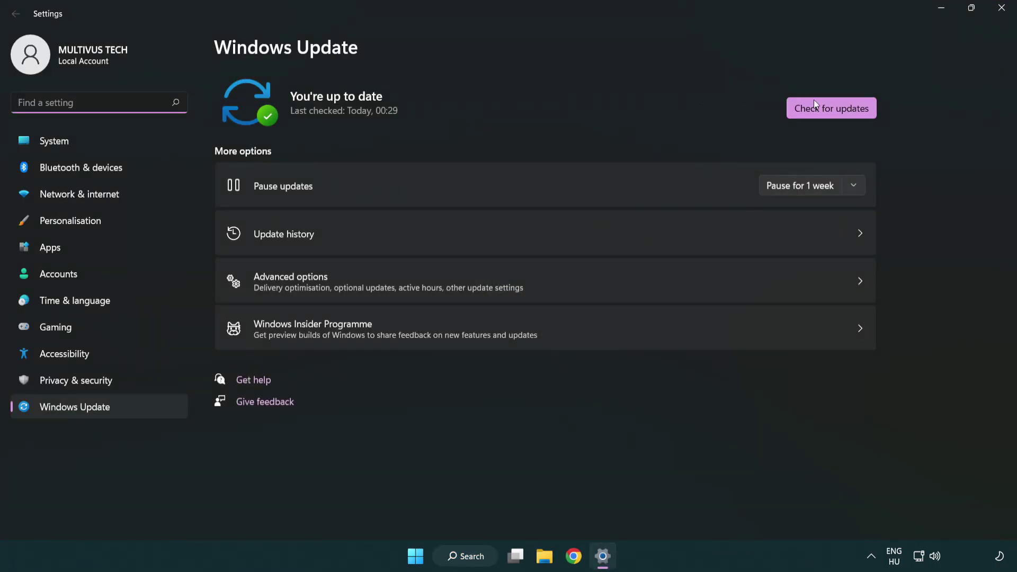
{"action": "left_click", "coordinate": [850, 112]}
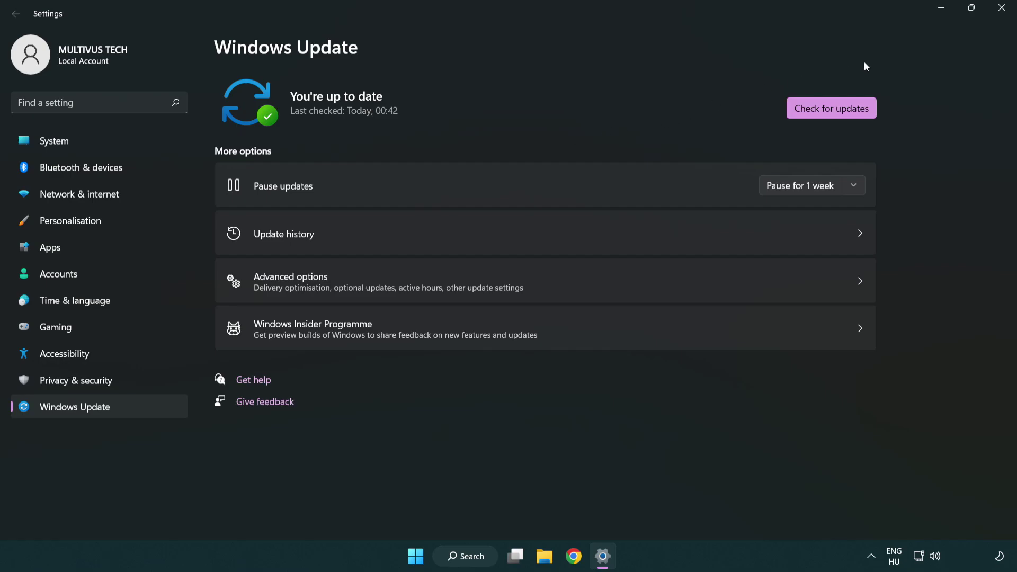
{"action": "left_click", "coordinate": [998, 15]}
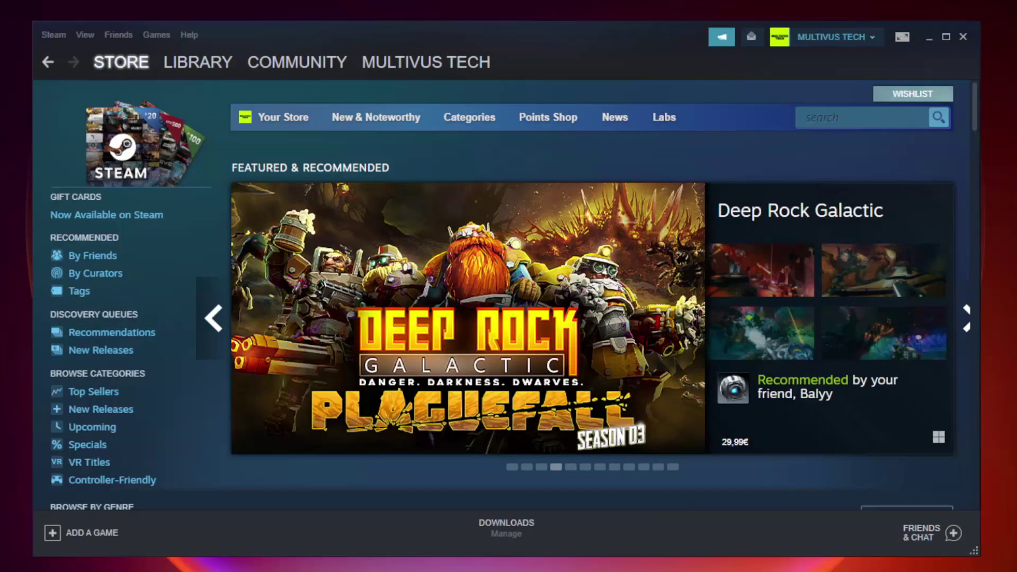
Step: In the Steam library, verify the integrity of the local files of the favorite game YOUR NOT WORKING GAME
{"action": "mouse_move", "coordinate": [215, 66]}
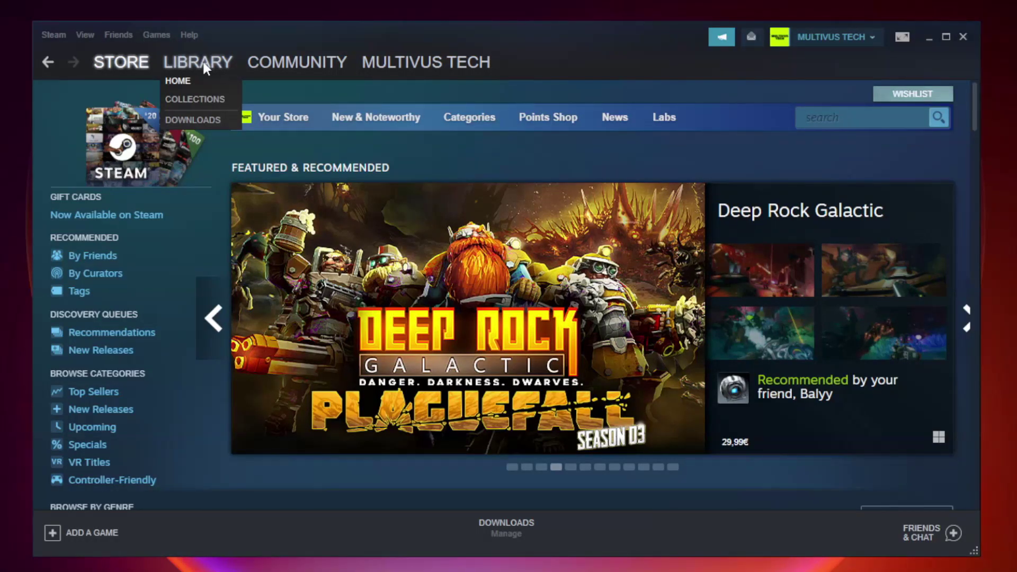
{"action": "left_click", "coordinate": [206, 68]}
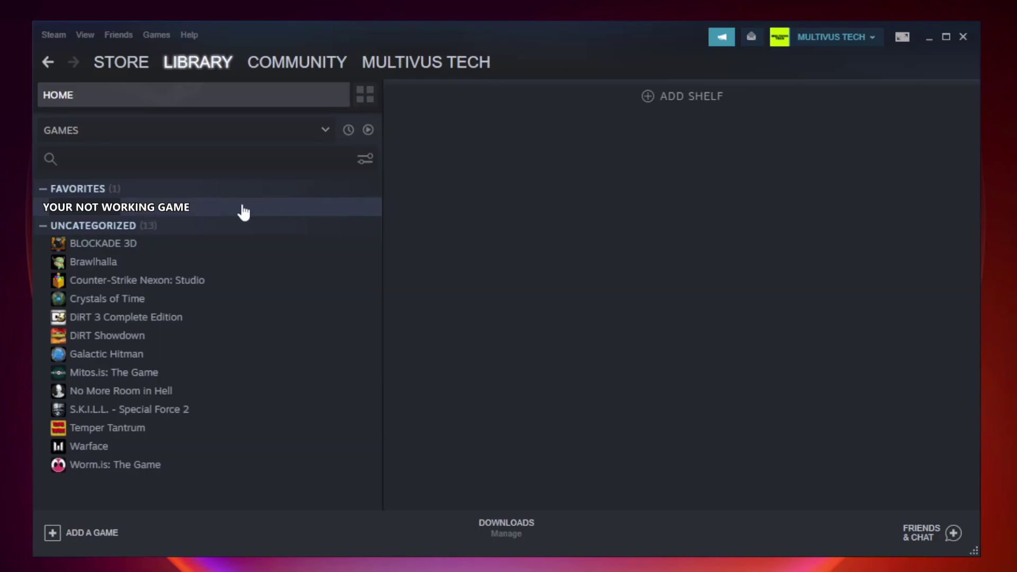
{"action": "right_click", "coordinate": [221, 212]}
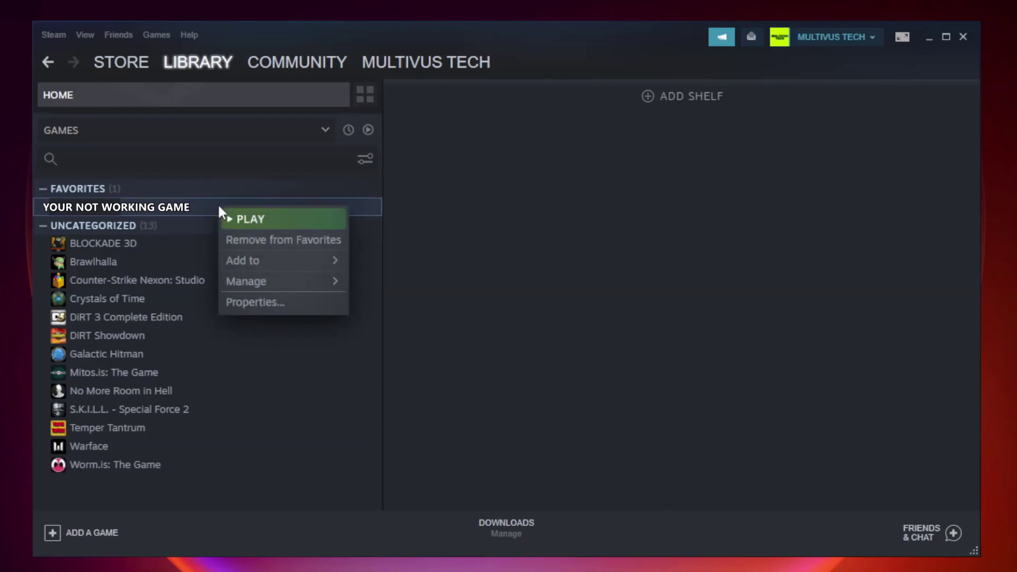
{"action": "left_click", "coordinate": [280, 301]}
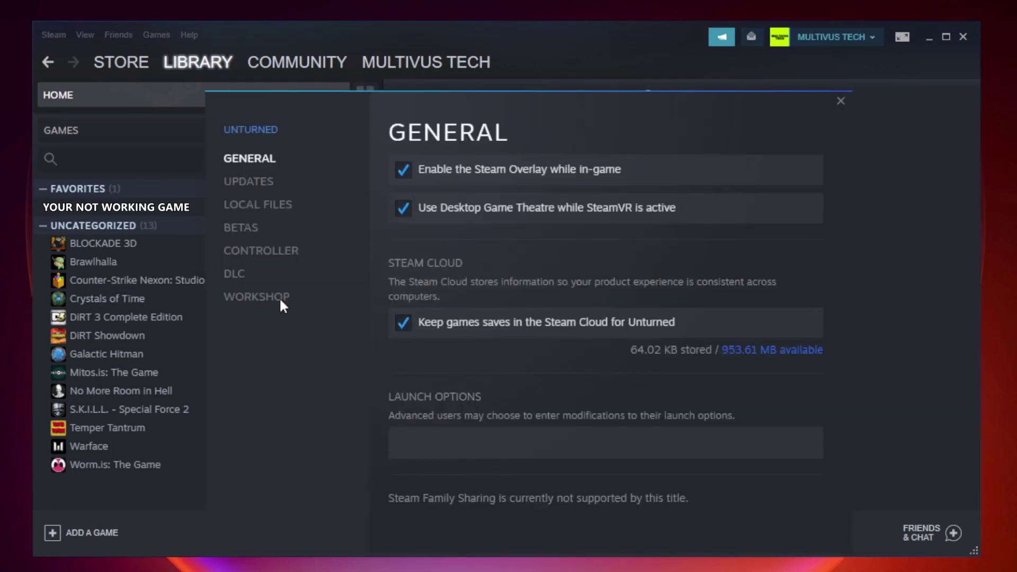
{"action": "left_click", "coordinate": [270, 209]}
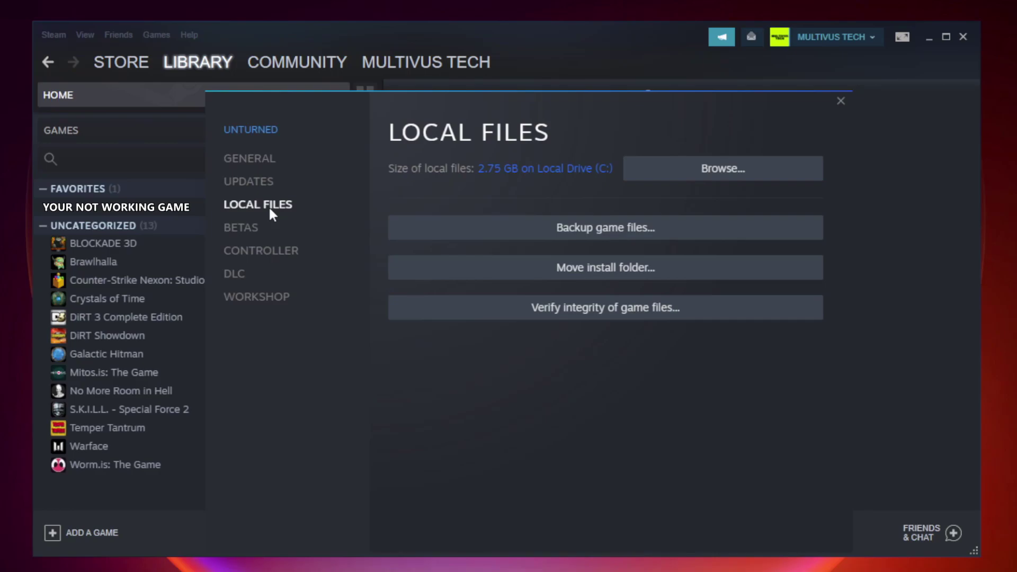
{"action": "left_click", "coordinate": [614, 316]}
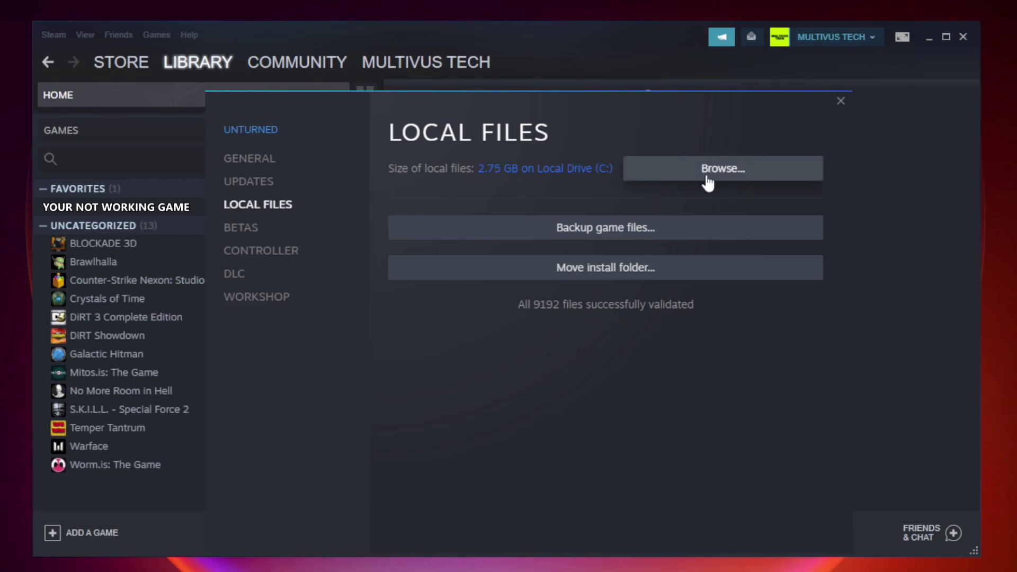
Step: Browse to the game's install folder and open the properties of the YOUR NOT WORKING GAME shortcut
{"action": "left_click", "coordinate": [725, 179]}
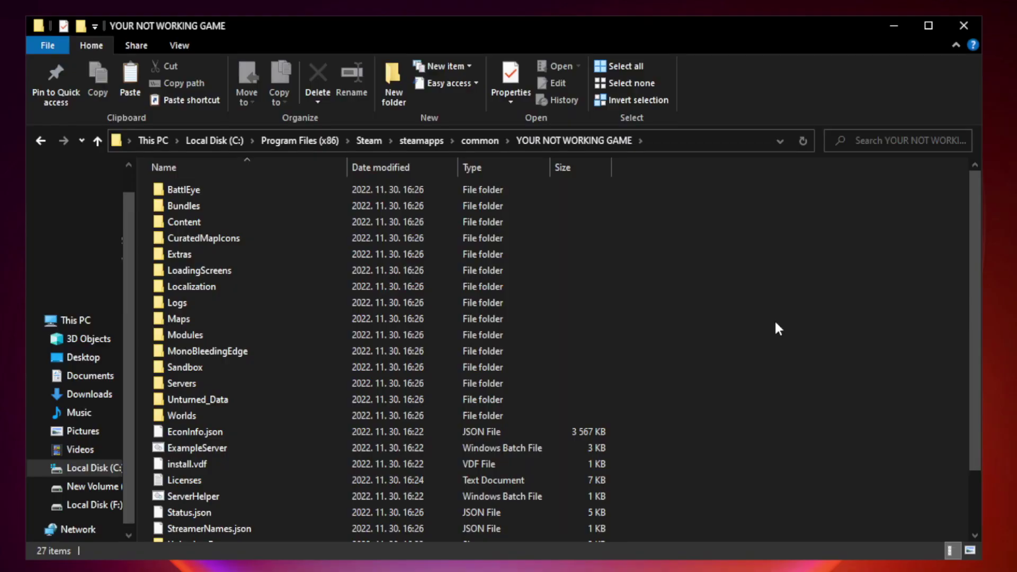
{"action": "left_click_drag", "start_coordinate": [975, 277], "coordinate": [976, 365]}
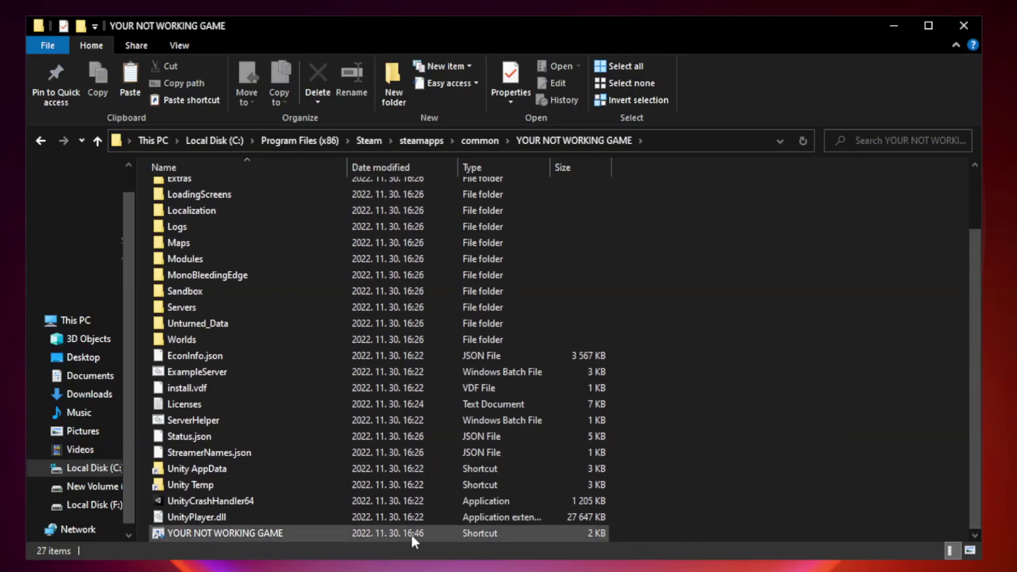
{"action": "left_click", "coordinate": [385, 534]}
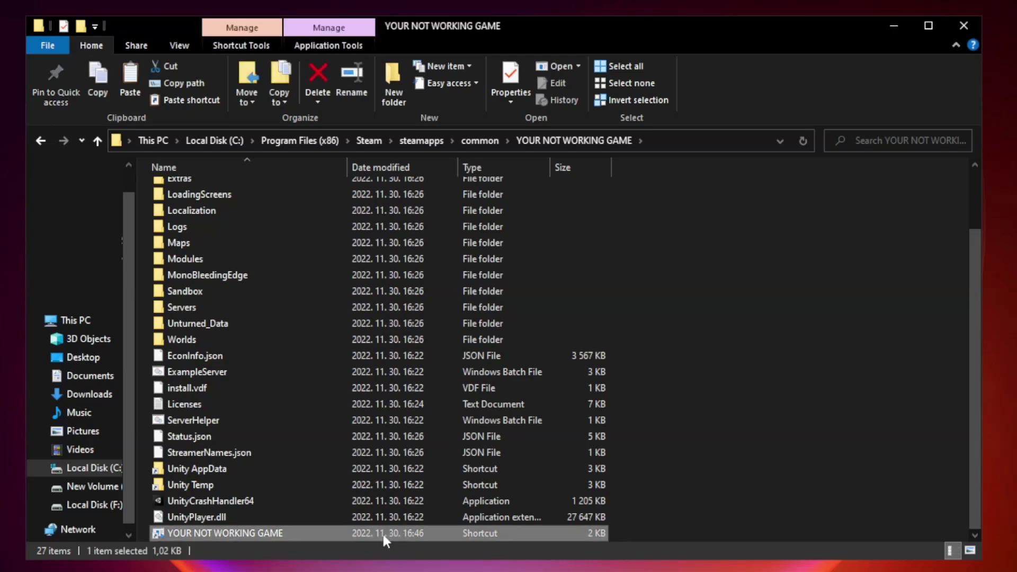
{"action": "right_click", "coordinate": [344, 534]}
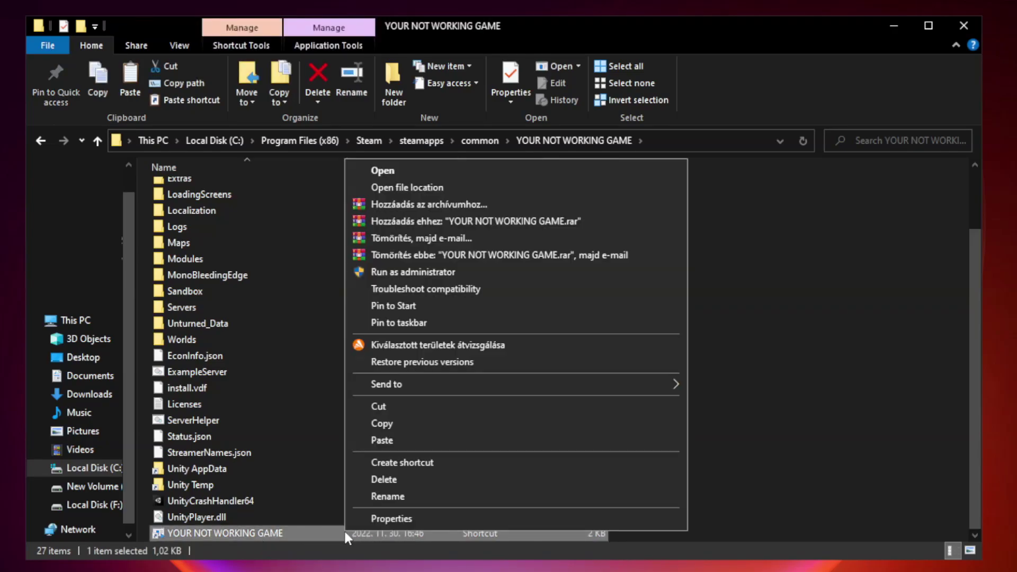
{"action": "left_click", "coordinate": [512, 517]}
{"action": "left_click_drag", "start_coordinate": [505, 279], "coordinate": [504, 114]}
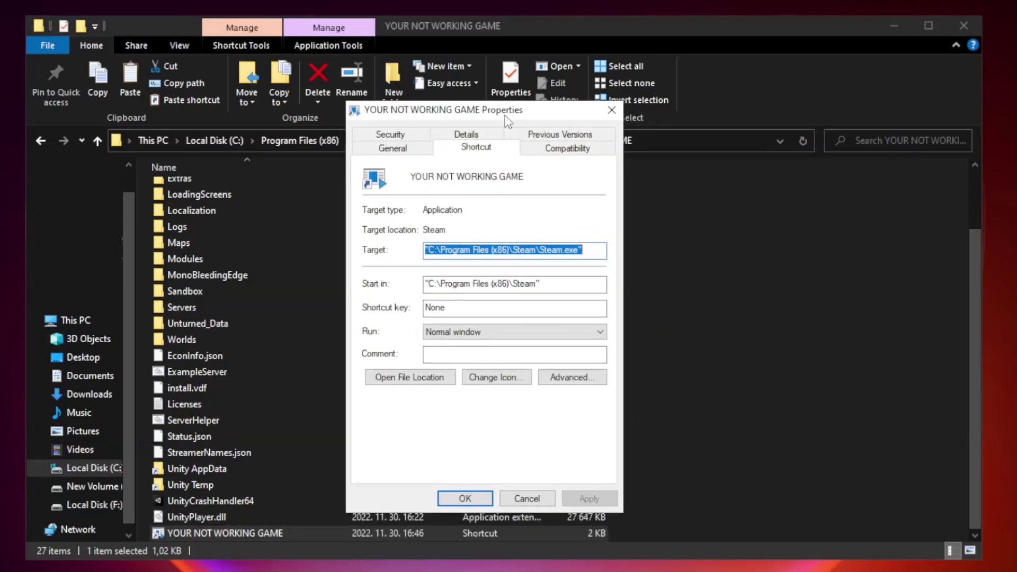
Step: Set the shortcut to Windows 8 compatibility mode, disable fullscreen optimizations, run it as administrator, apply the settings, and close the folder
{"action": "left_click", "coordinate": [563, 154]}
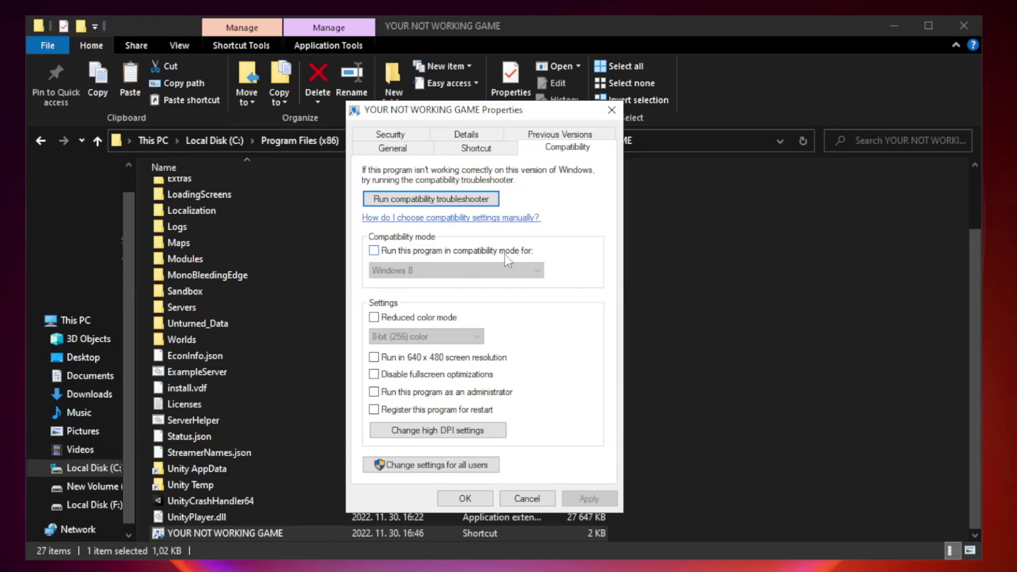
{"action": "left_click", "coordinate": [405, 256]}
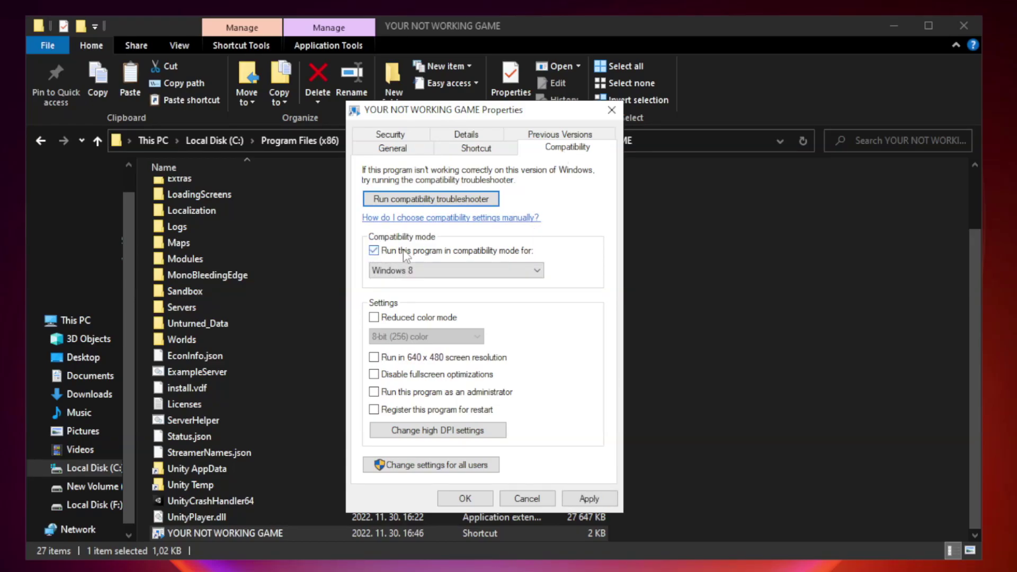
{"action": "left_click", "coordinate": [431, 269]}
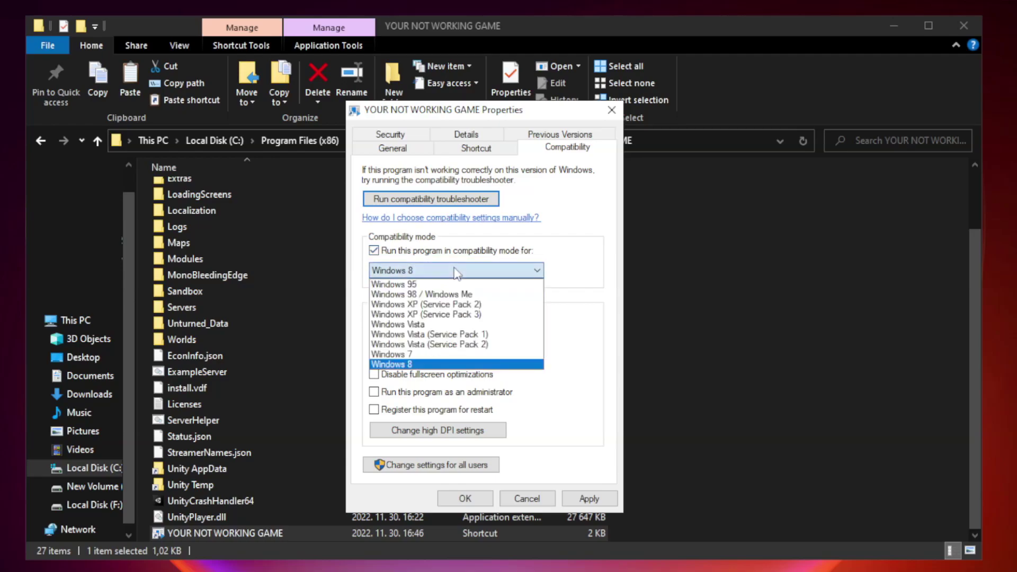
{"action": "left_click", "coordinate": [431, 364]}
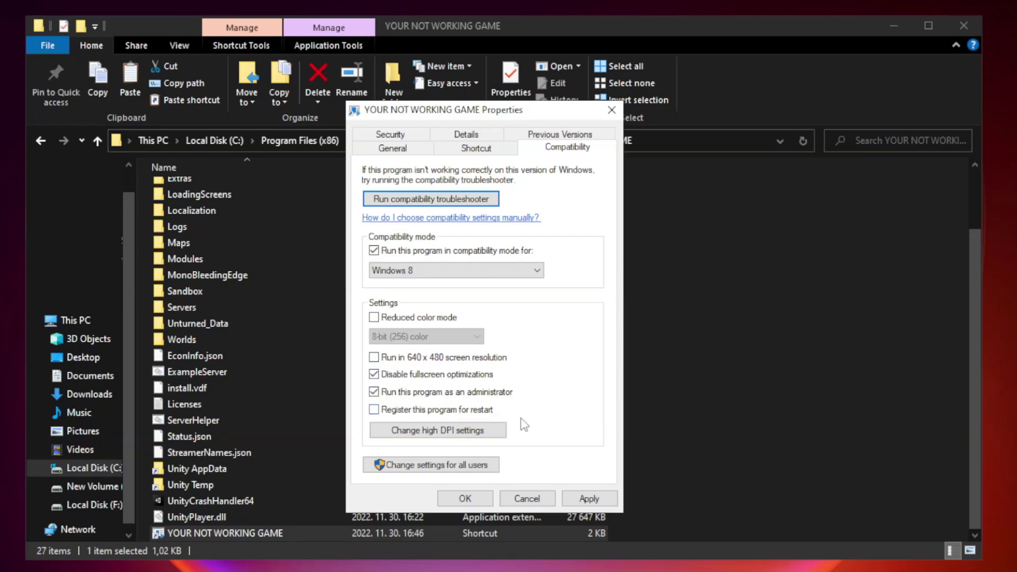
{"action": "left_click", "coordinate": [586, 504]}
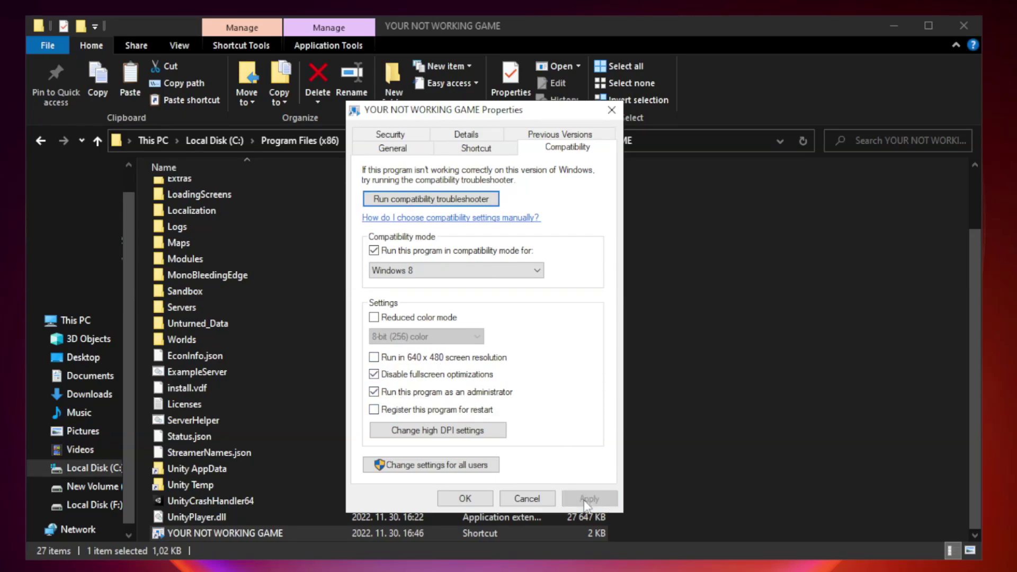
{"action": "left_click", "coordinate": [464, 498]}
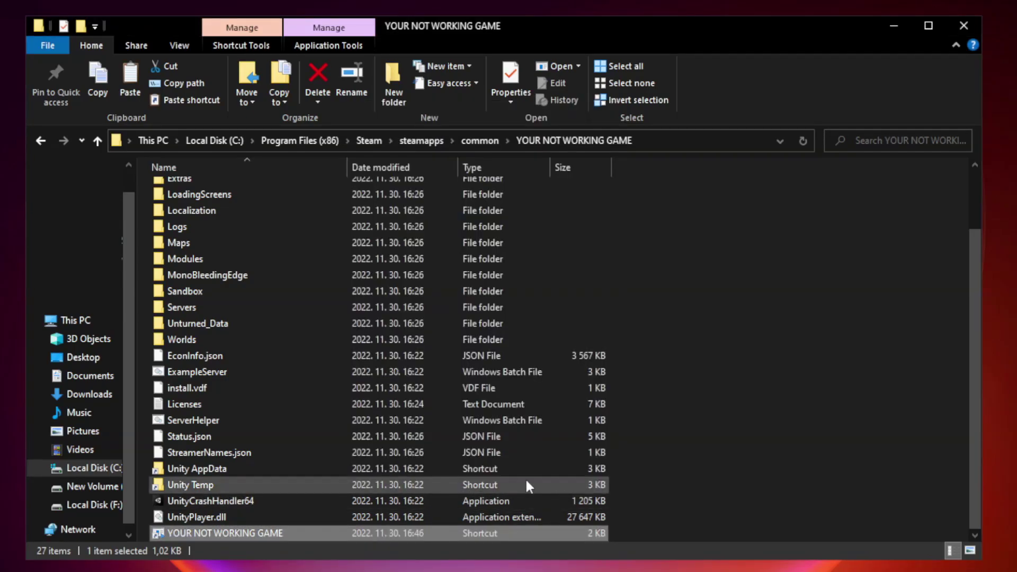
{"action": "left_click", "coordinate": [963, 28]}
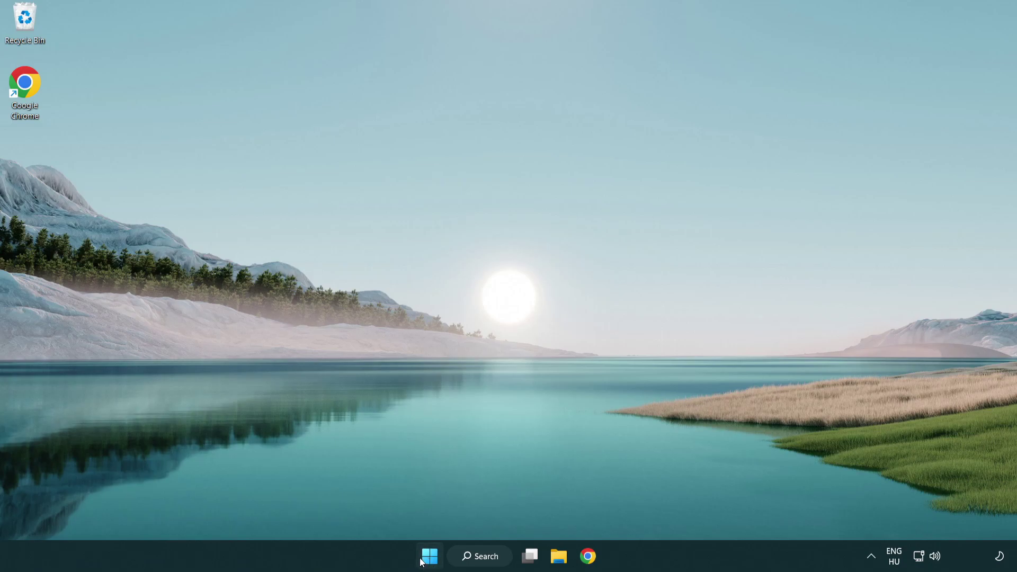
Step: In Task Manager, disable the startup apps Terminal, Phone Link, Cortana and the Windows Security notification entry, and close it
{"action": "right_click", "coordinate": [430, 559]}
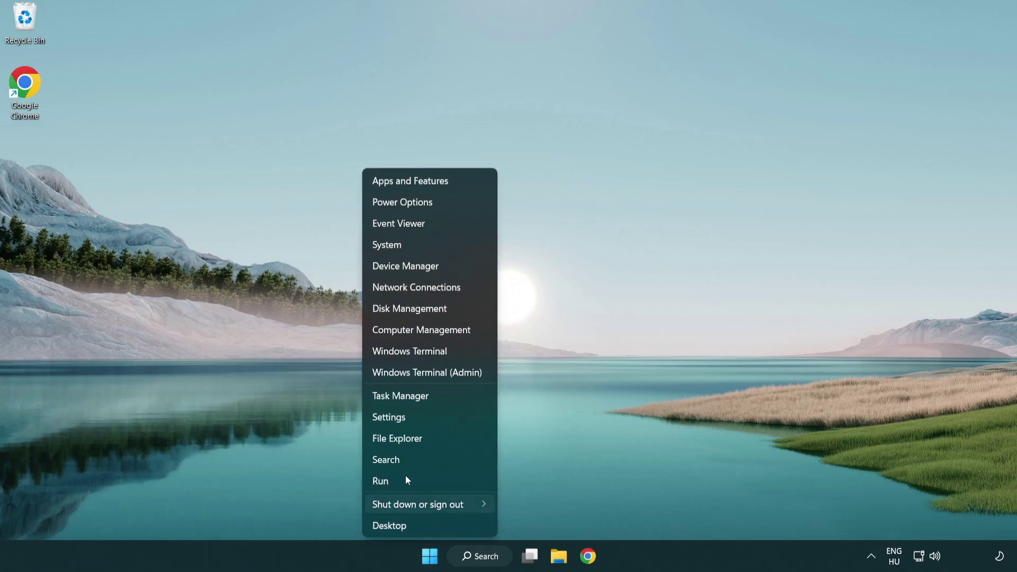
{"action": "left_click", "coordinate": [449, 398]}
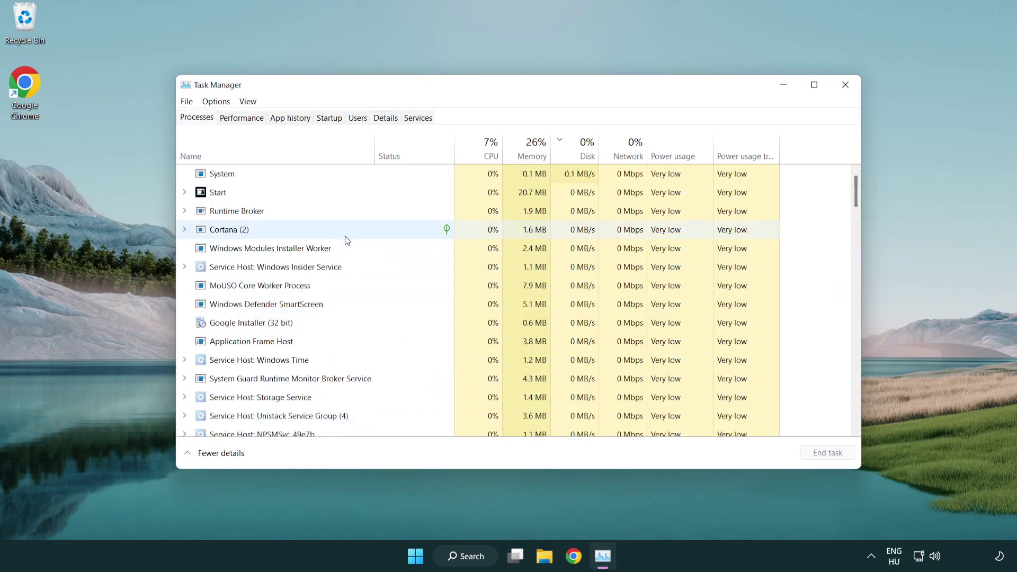
{"action": "left_click", "coordinate": [330, 118]}
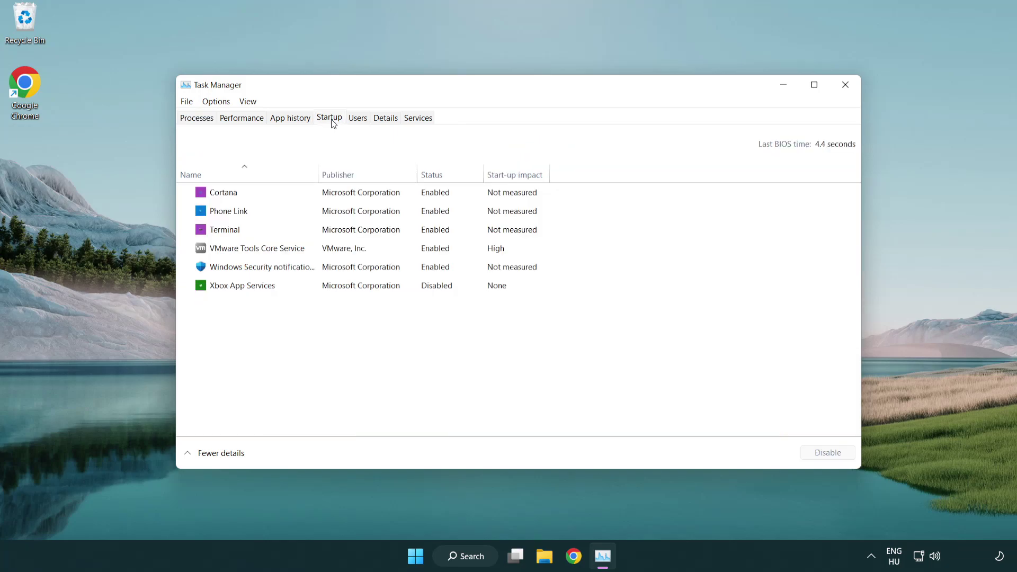
{"action": "left_click", "coordinate": [333, 231]}
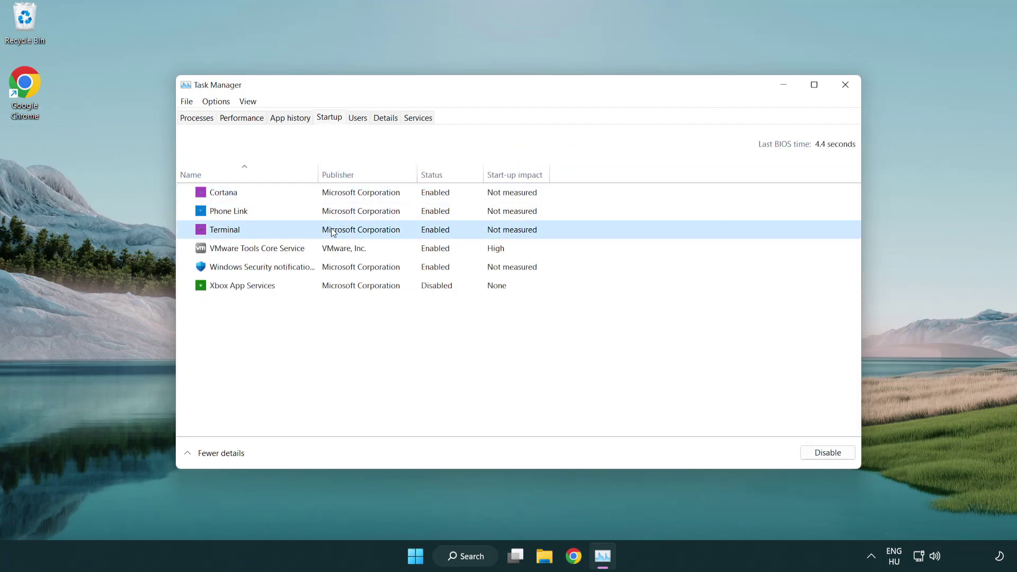
{"action": "left_click", "coordinate": [819, 453]}
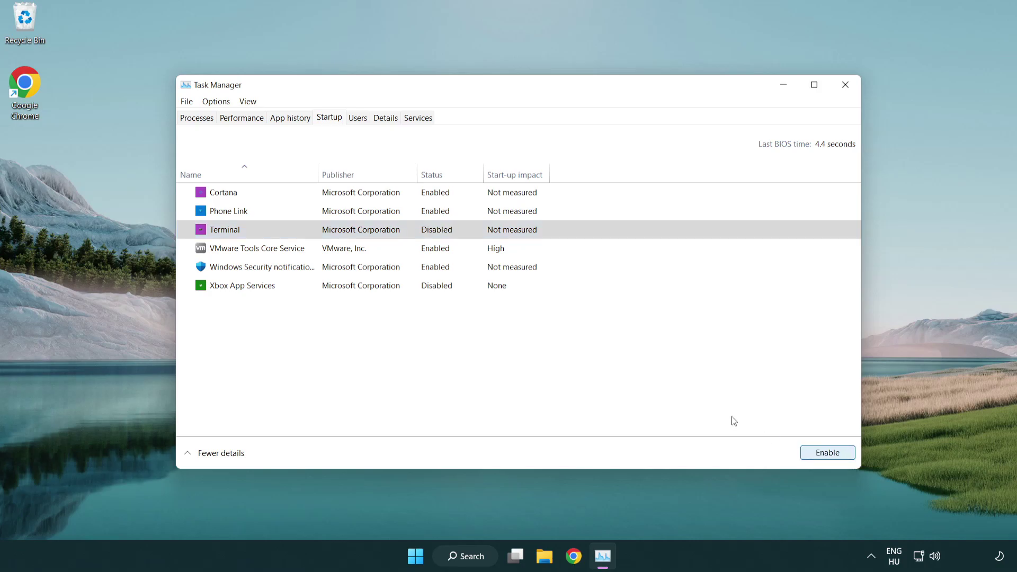
{"action": "left_click", "coordinate": [424, 213]}
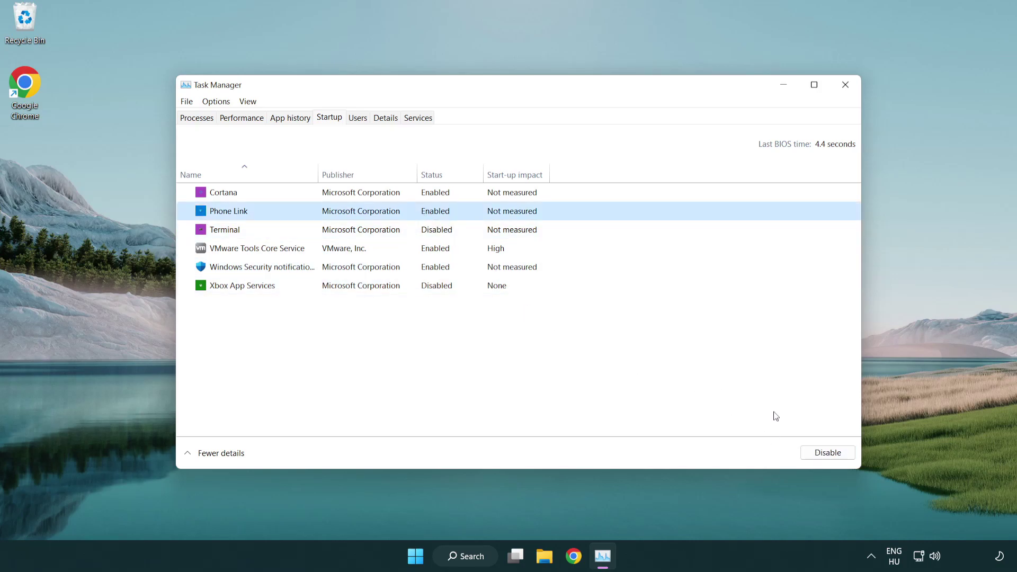
{"action": "left_click", "coordinate": [826, 453]}
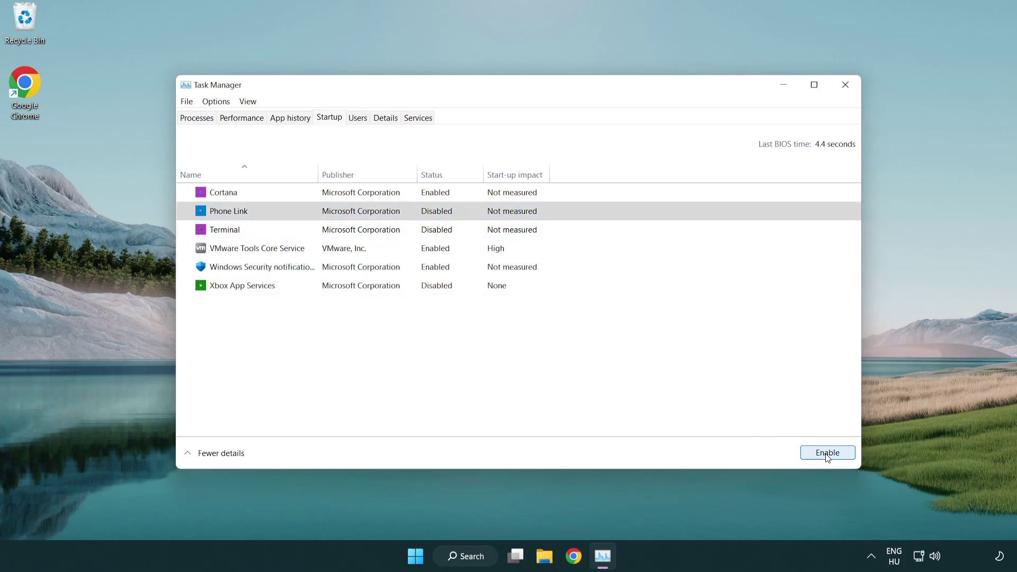
{"action": "left_click", "coordinate": [363, 198]}
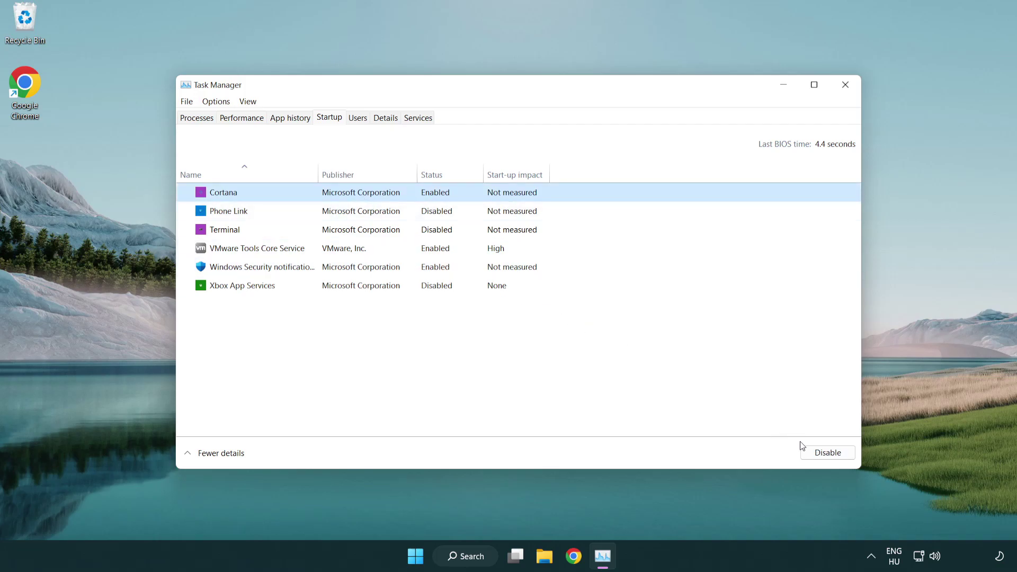
{"action": "left_click", "coordinate": [826, 453]}
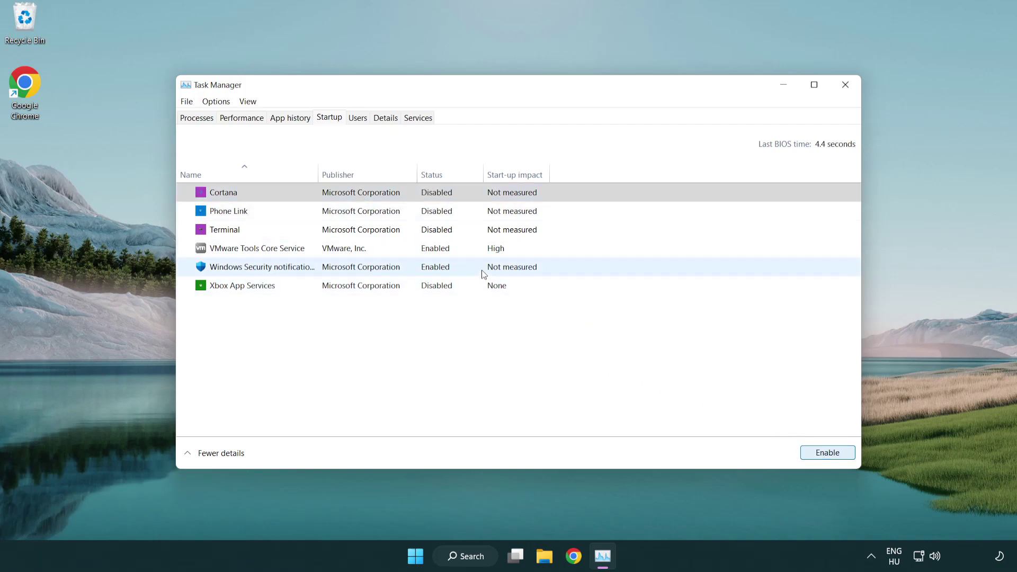
{"action": "left_click", "coordinate": [483, 273]}
{"action": "left_click", "coordinate": [806, 451]}
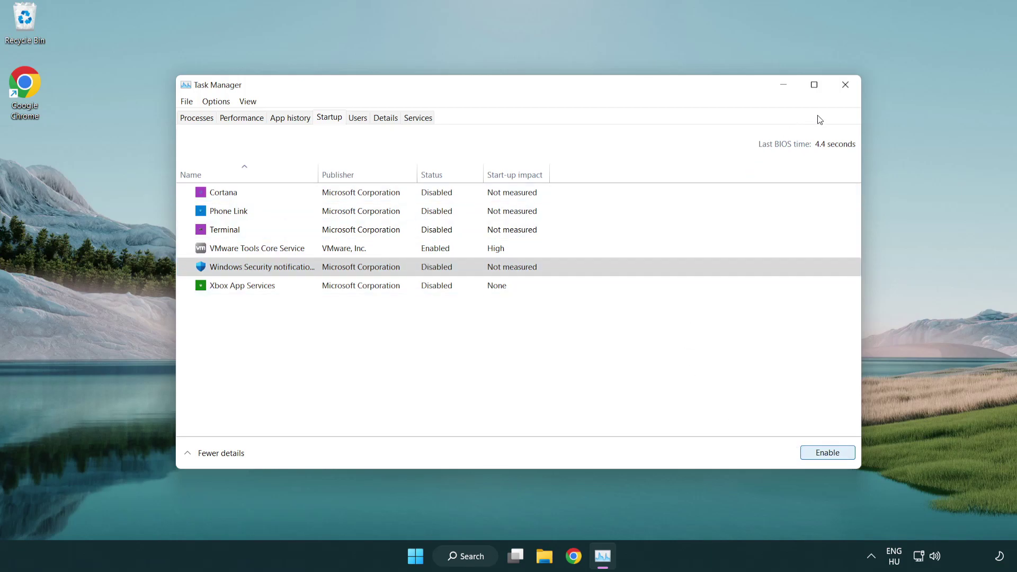
{"action": "left_click", "coordinate": [847, 92]}
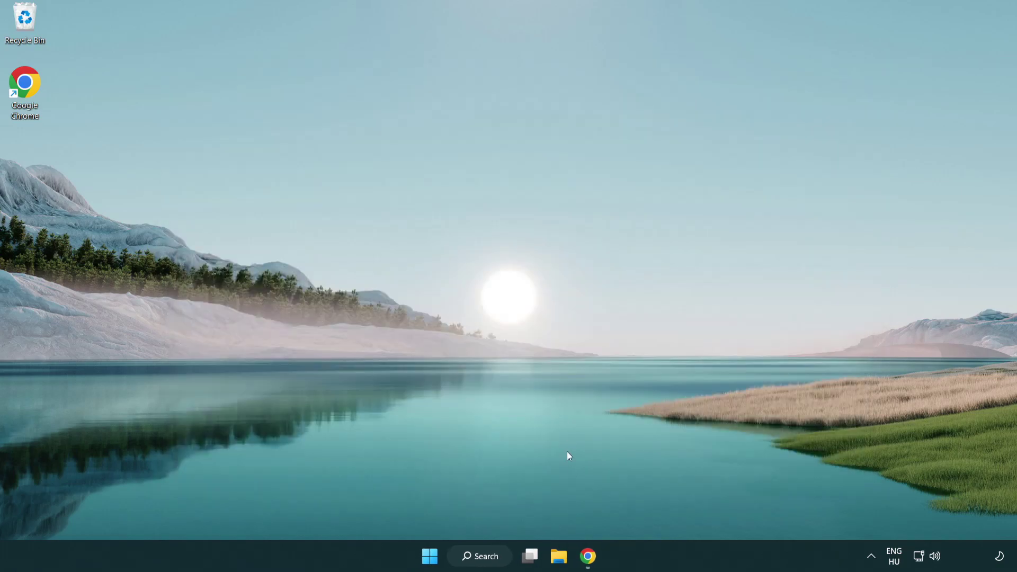
Step: Switch to Chrome, download the English DirectX End-User Runtime Web Installer, and launch dxwebsetup.exe
{"action": "left_click", "coordinate": [588, 556]}
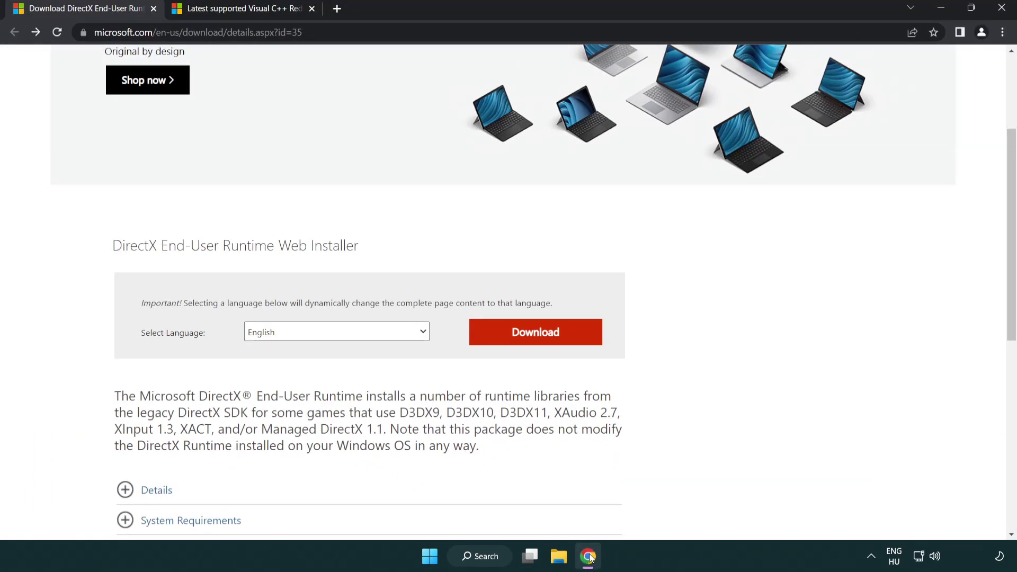
{"action": "scroll", "coordinate": [446, 480], "scroll_direction": "up", "scroll_amount": 3}
{"action": "left_click", "coordinate": [318, 33]}
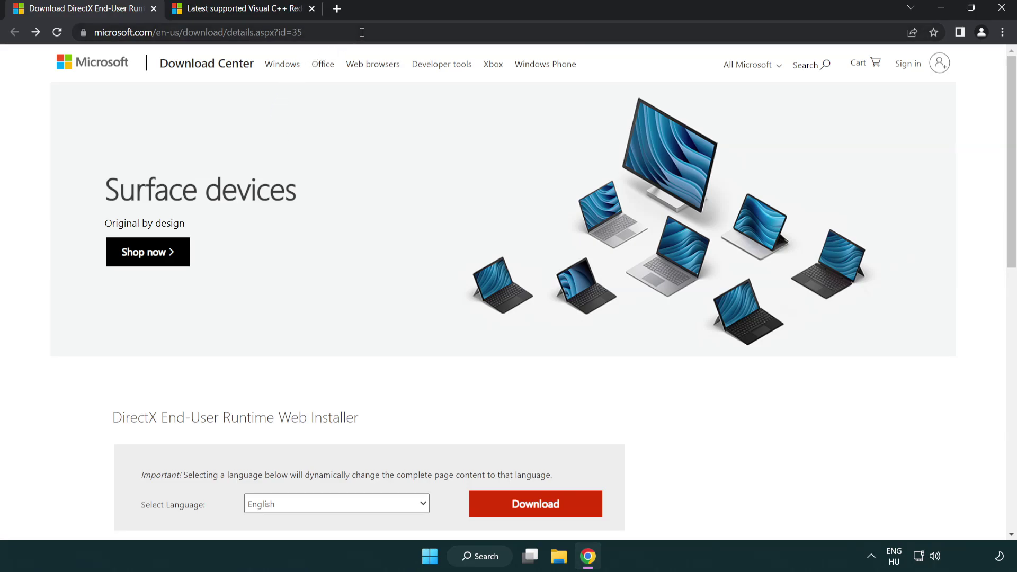
{"action": "left_click", "coordinate": [971, 231]}
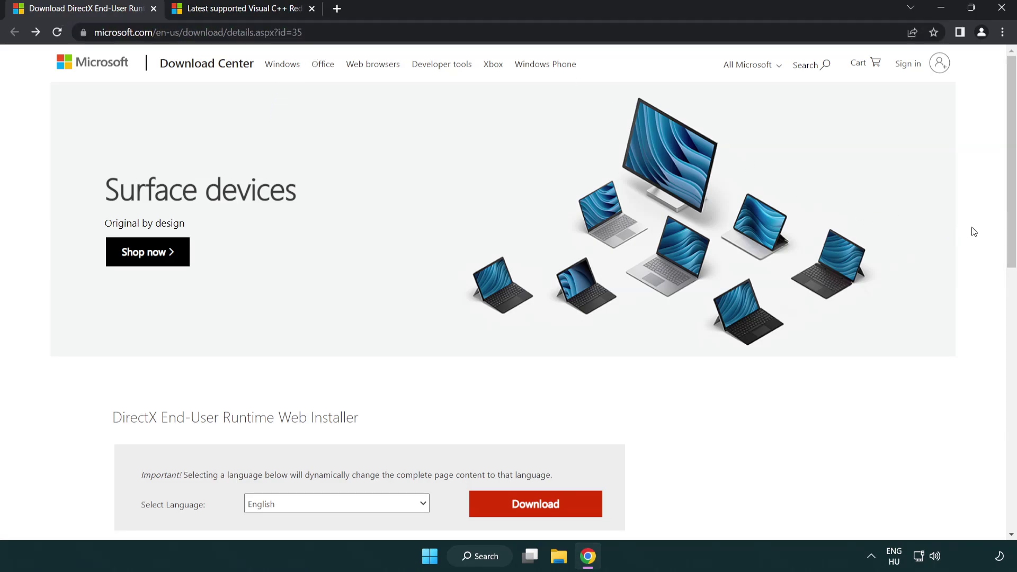
{"action": "scroll", "coordinate": [828, 346], "scroll_direction": "down", "scroll_amount": 3}
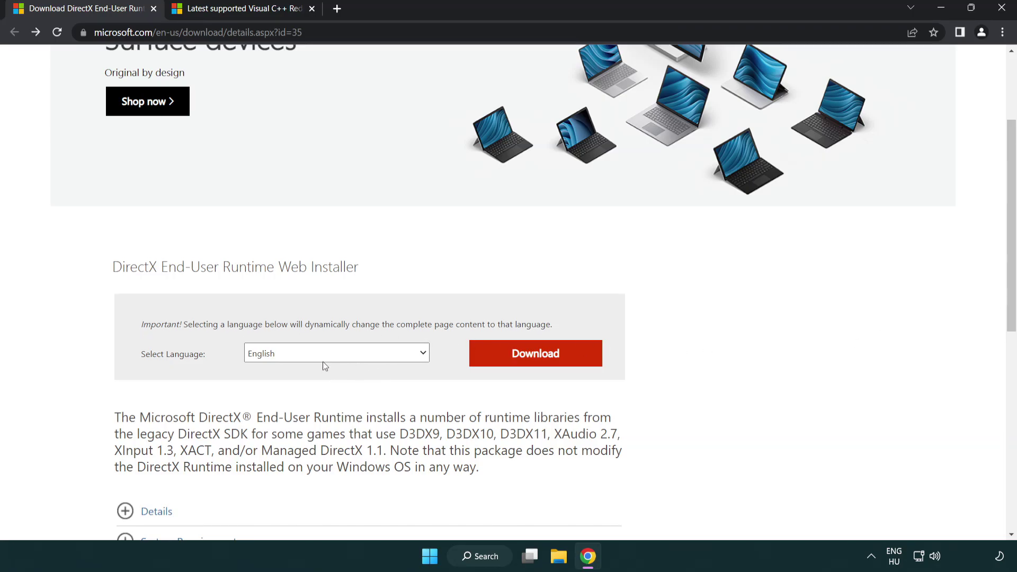
{"action": "left_click", "coordinate": [536, 353]}
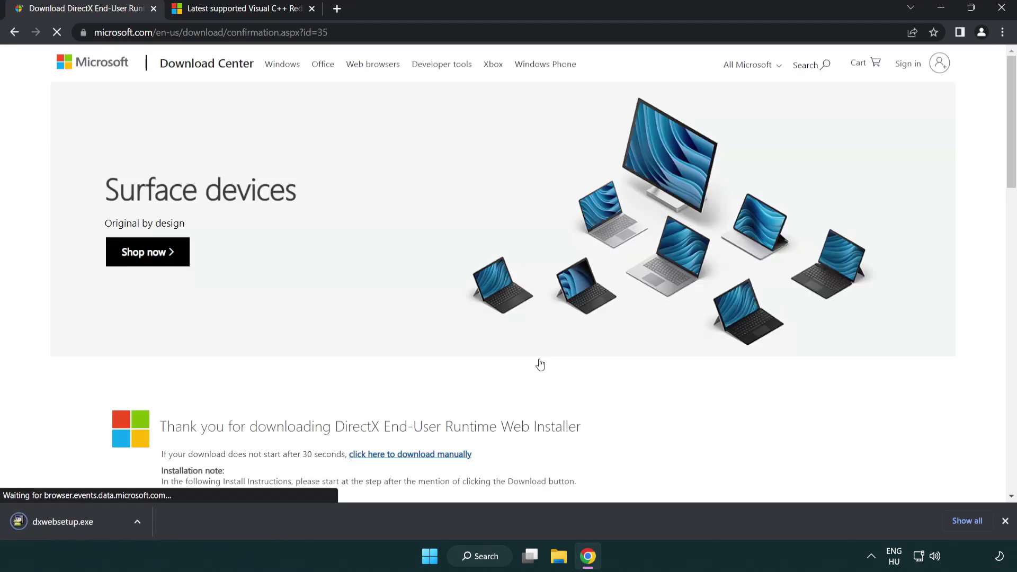
{"action": "left_click", "coordinate": [65, 524]}
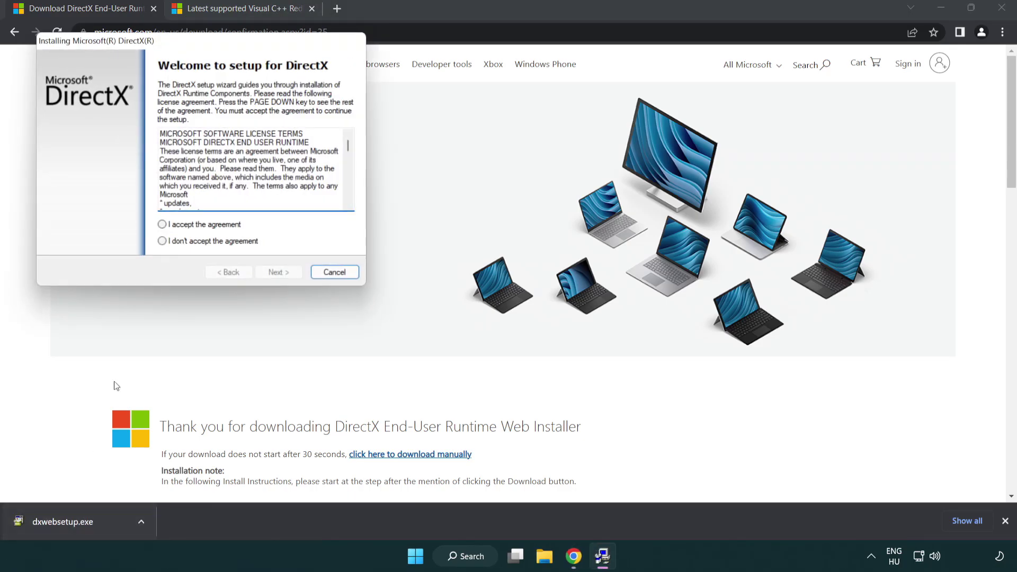
Step: Run through the DirectX setup, accepting the license agreement and declining the Bing Bar, and finish it
{"action": "left_click_drag", "start_coordinate": [155, 47], "coordinate": [447, 160]}
{"action": "scroll", "coordinate": [641, 259], "scroll_direction": "down", "scroll_amount": 15}
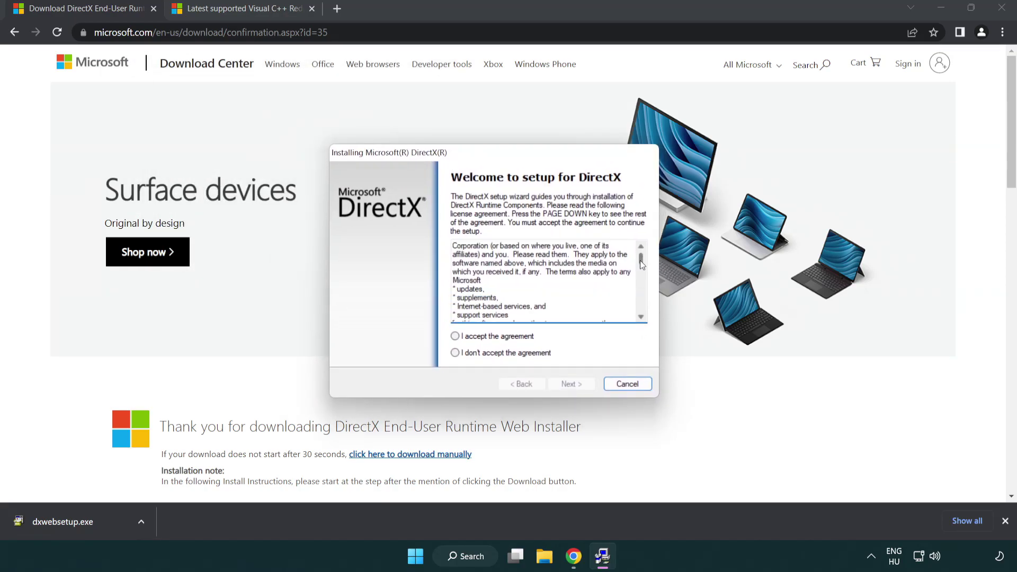
{"action": "scroll", "coordinate": [636, 299], "scroll_direction": "down", "scroll_amount": 5}
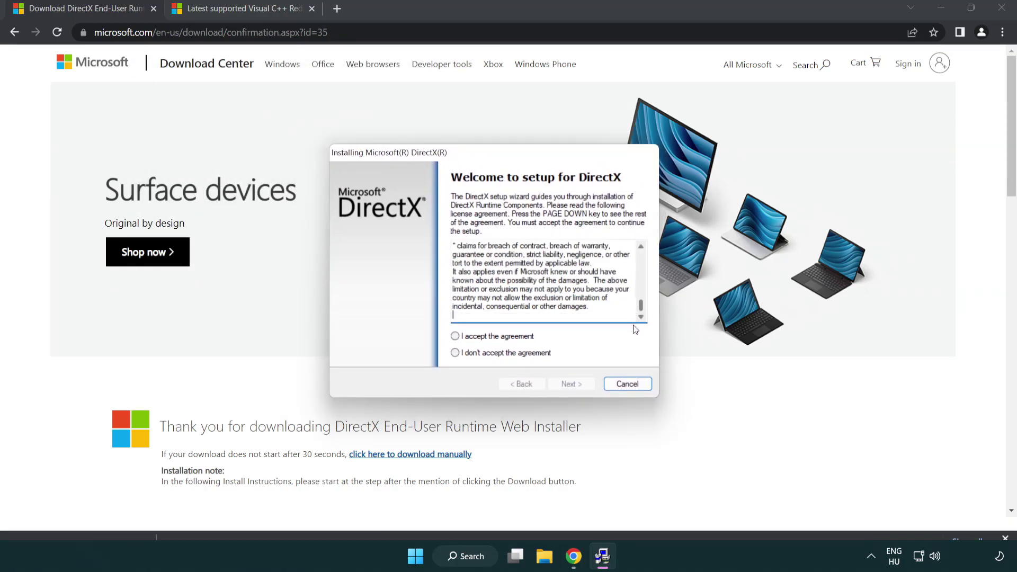
{"action": "left_click", "coordinate": [454, 338]}
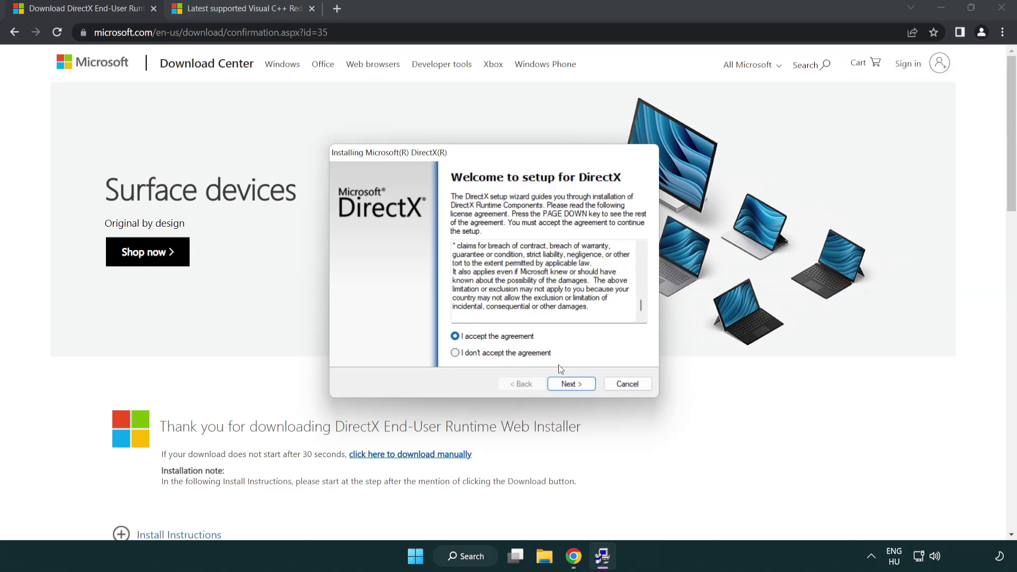
{"action": "left_click", "coordinate": [571, 384]}
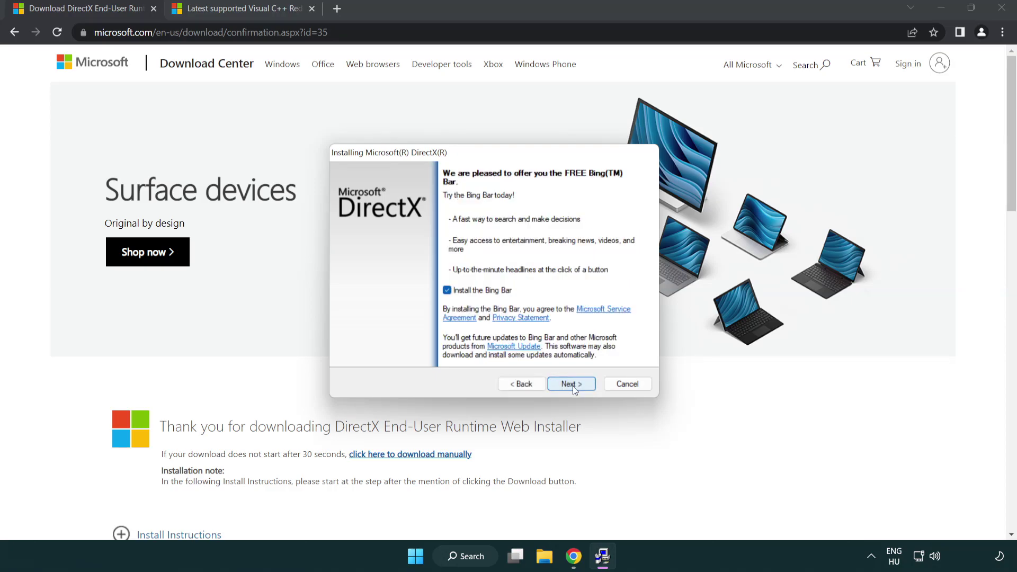
{"action": "left_click", "coordinate": [448, 291]}
{"action": "left_click", "coordinate": [574, 382]}
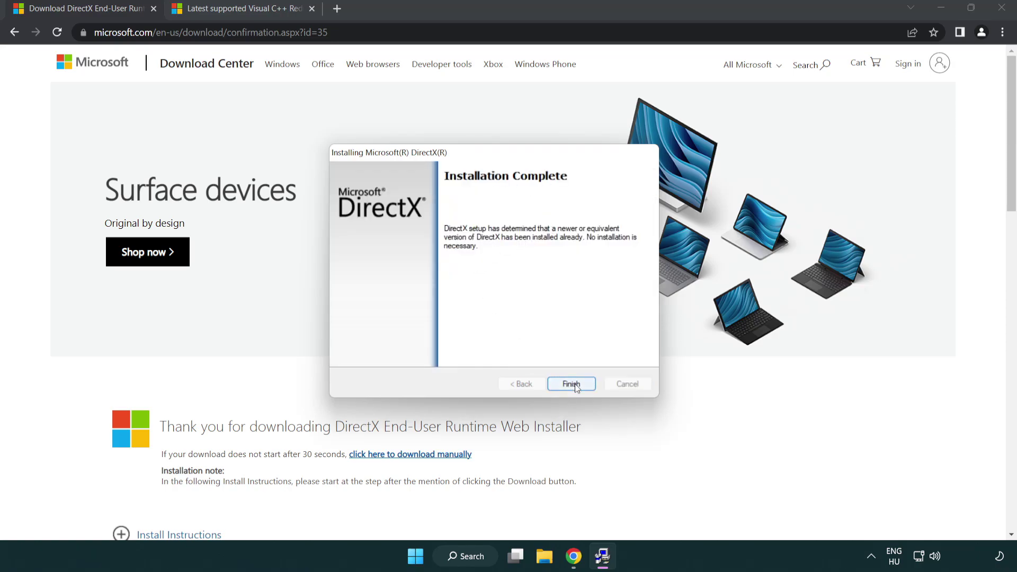
{"action": "left_click", "coordinate": [572, 381]}
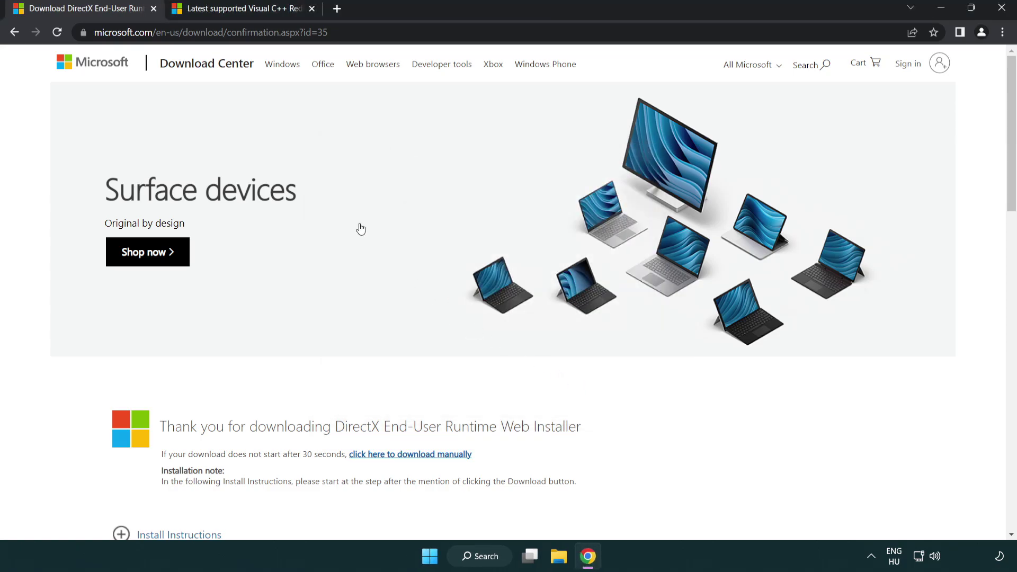
Step: Close the DirectX page and download the ARM64, X86 and X64 Visual C++ Redistributable packages for Visual Studio 2015-2022
{"action": "left_click", "coordinate": [154, 9]}
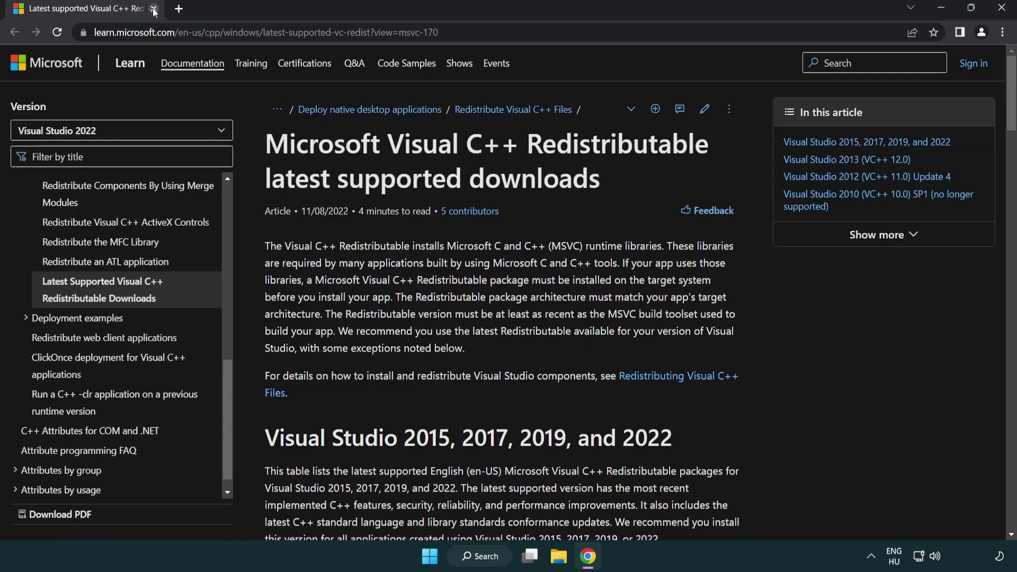
{"action": "left_click", "coordinate": [468, 36]}
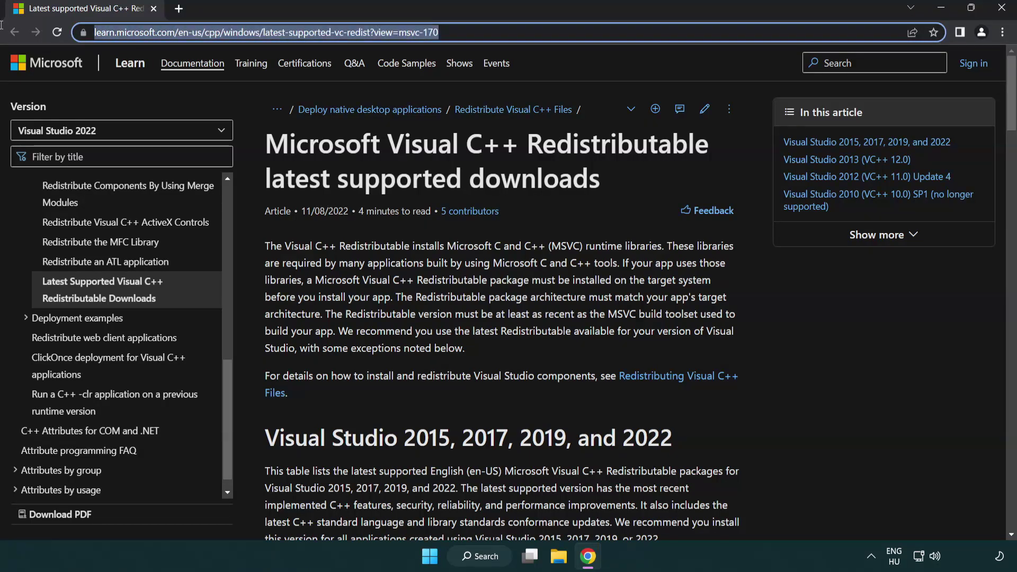
{"action": "left_click", "coordinate": [524, 174]}
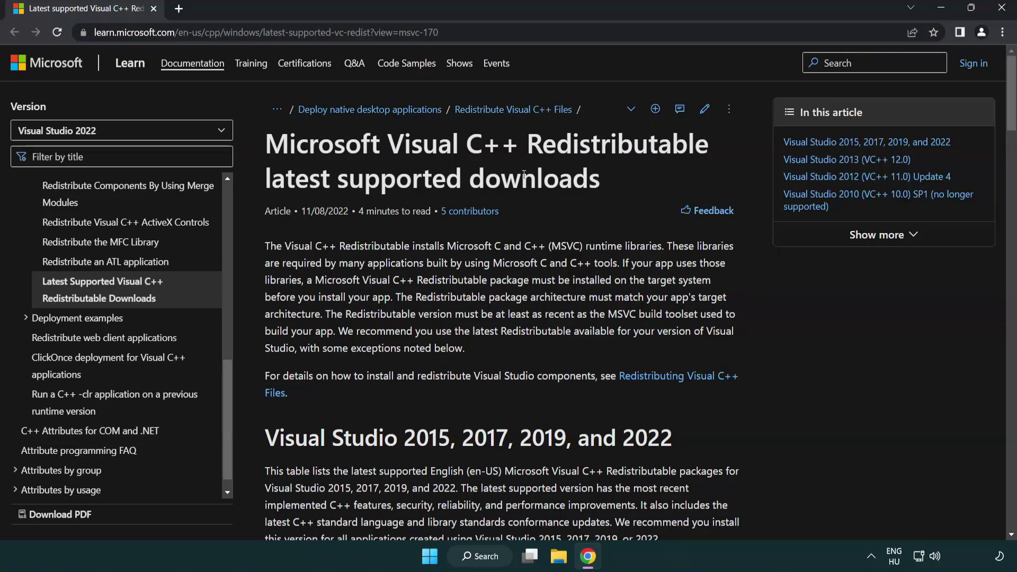
{"action": "scroll", "coordinate": [523, 174], "scroll_direction": "down", "scroll_amount": 6}
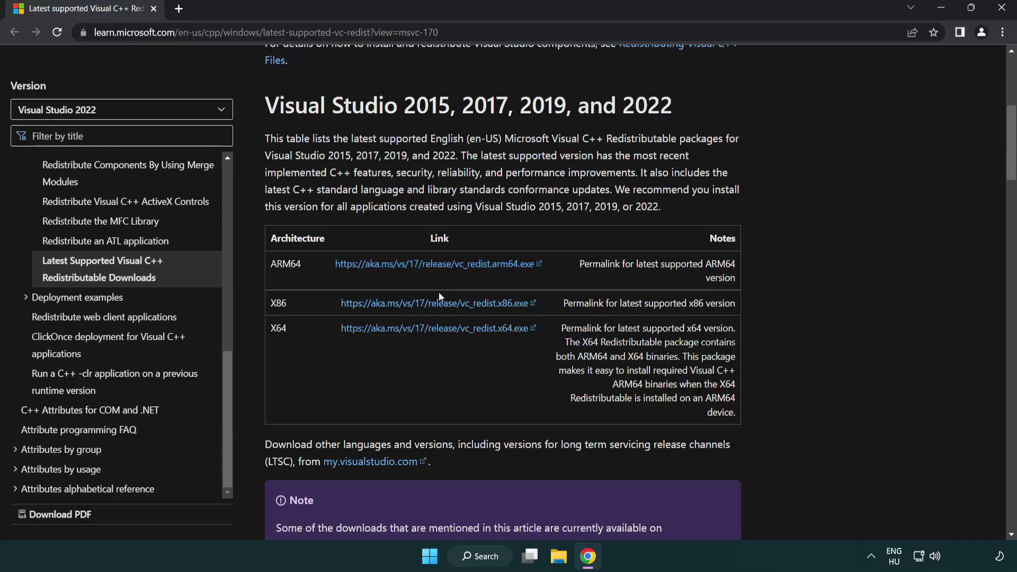
{"action": "left_click", "coordinate": [448, 264]}
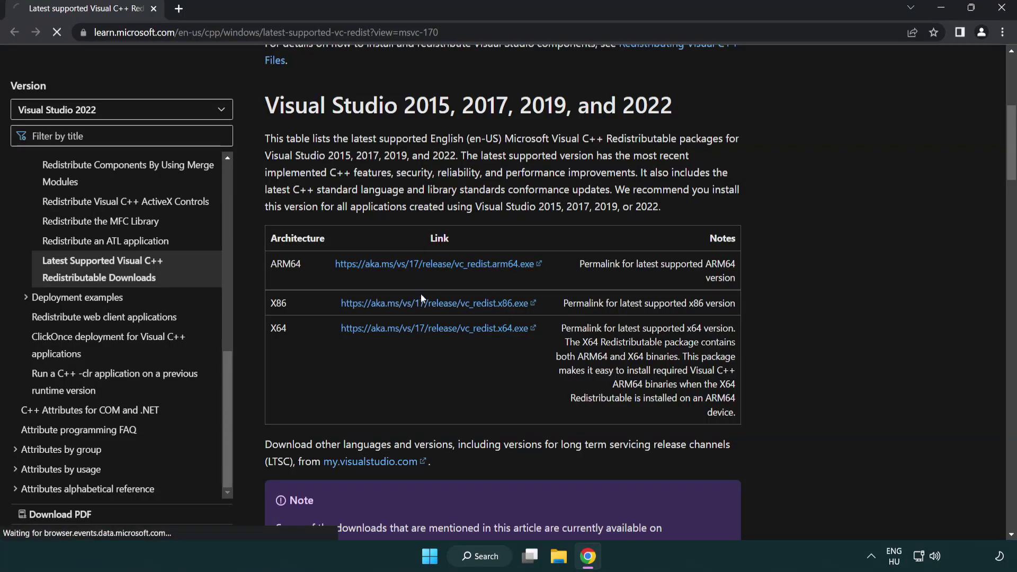
{"action": "left_click", "coordinate": [420, 304]}
{"action": "left_click", "coordinate": [426, 330]}
Step: Try to install VC_redist.arm64.exe, agreeing to the license terms, and close its installer
{"action": "left_click", "coordinate": [389, 529]}
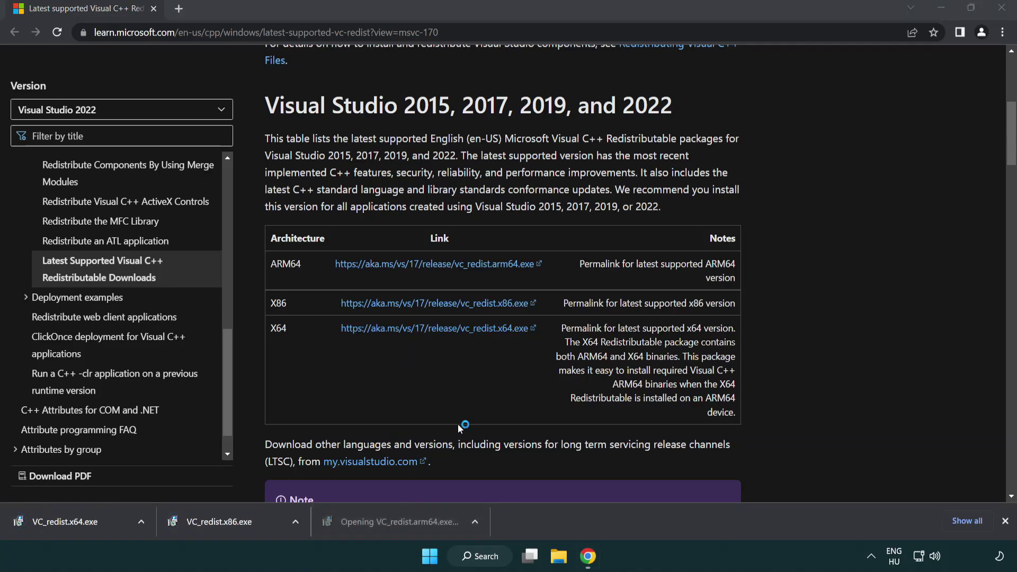
{"action": "left_click_drag", "start_coordinate": [655, 263], "coordinate": [662, 313]}
{"action": "left_click", "coordinate": [364, 332]}
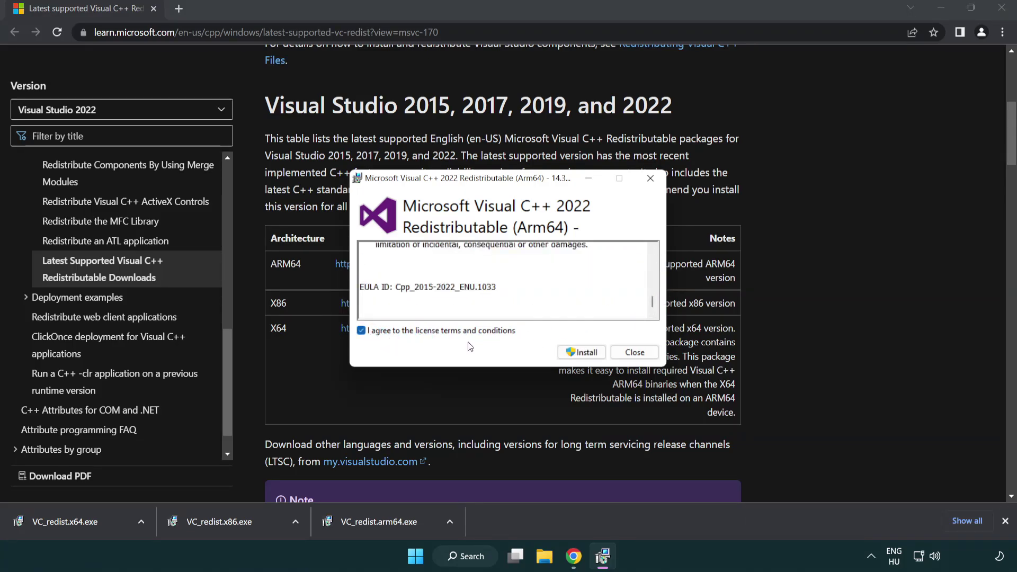
{"action": "left_click", "coordinate": [567, 351]}
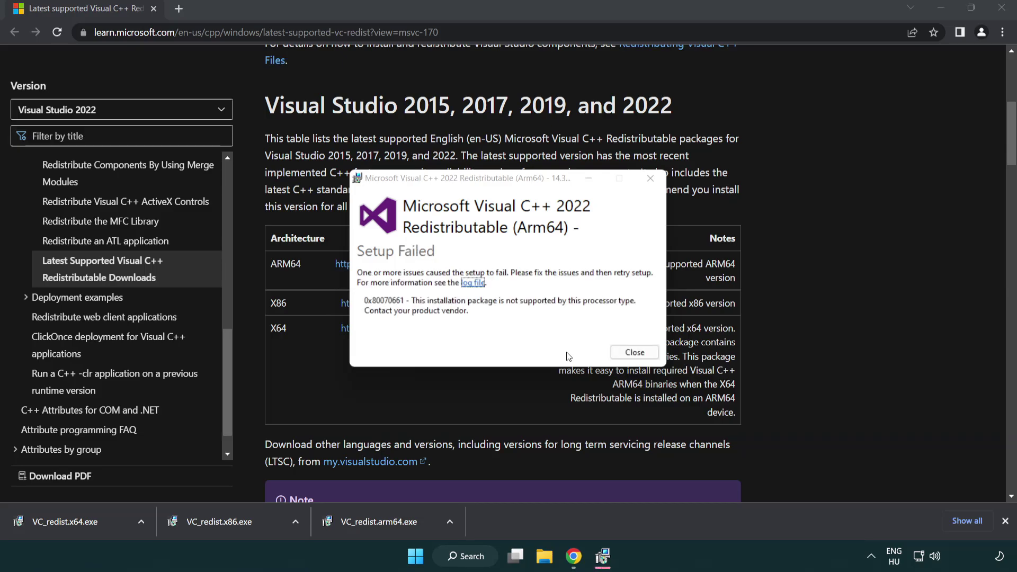
{"action": "left_click", "coordinate": [634, 352]}
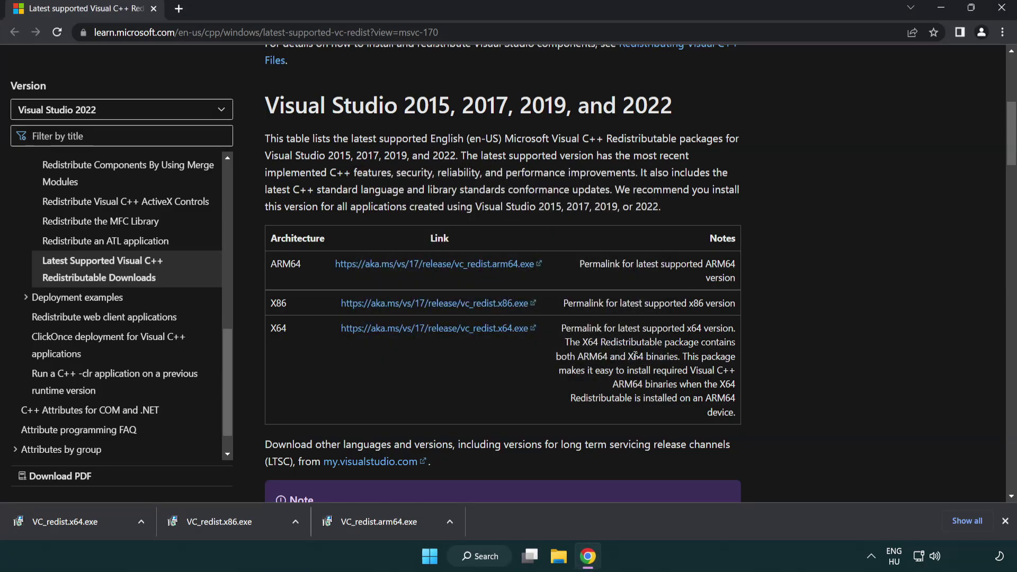
Step: Install the x86 and x64 Visual C++ redistributables from the downloaded VC_redist.x86.exe and VC_redist.x64.exe
{"action": "left_click", "coordinate": [228, 527]}
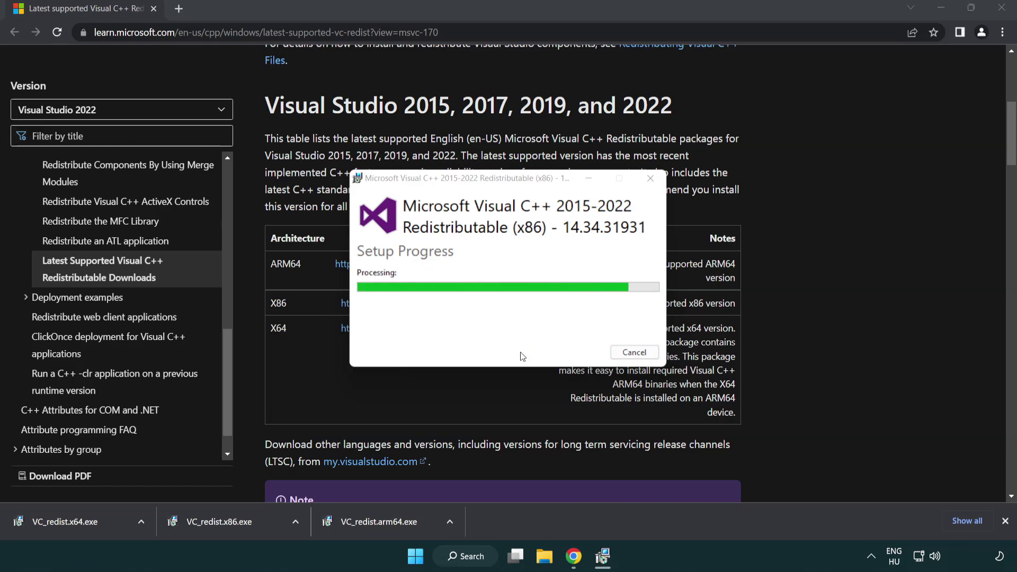
{"action": "left_click", "coordinate": [635, 352]}
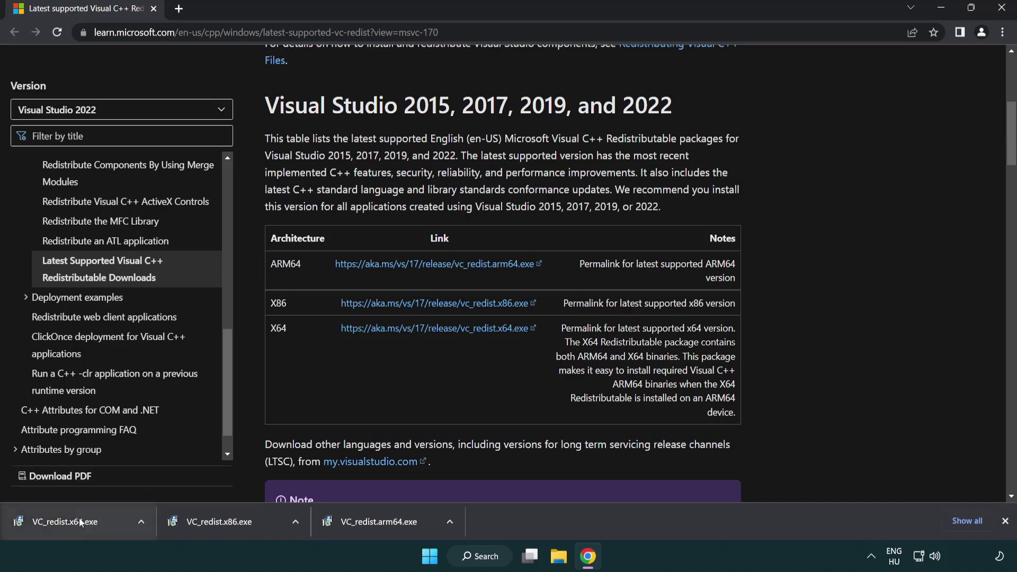
{"action": "left_click", "coordinate": [77, 520]}
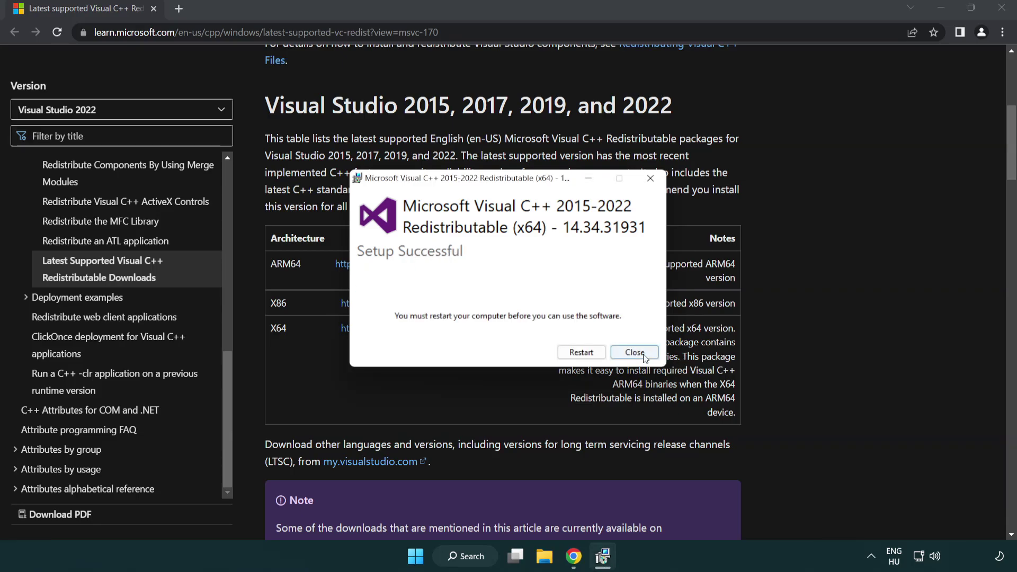
Step: Close the finished x64 redistributable installer and the browser, and open Command Prompt as administrator
{"action": "left_click", "coordinate": [634, 352]}
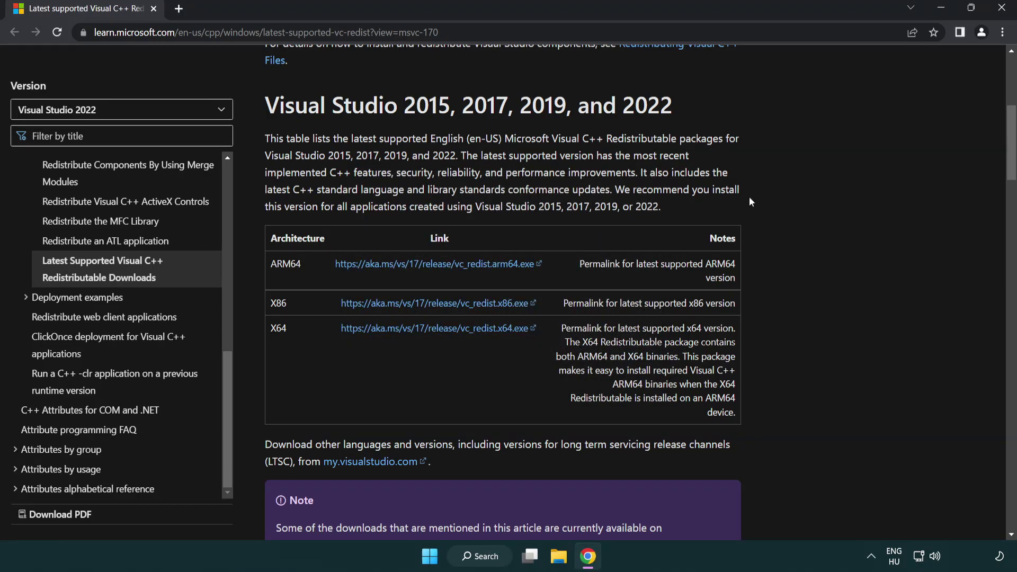
{"action": "left_click", "coordinate": [1002, 9]}
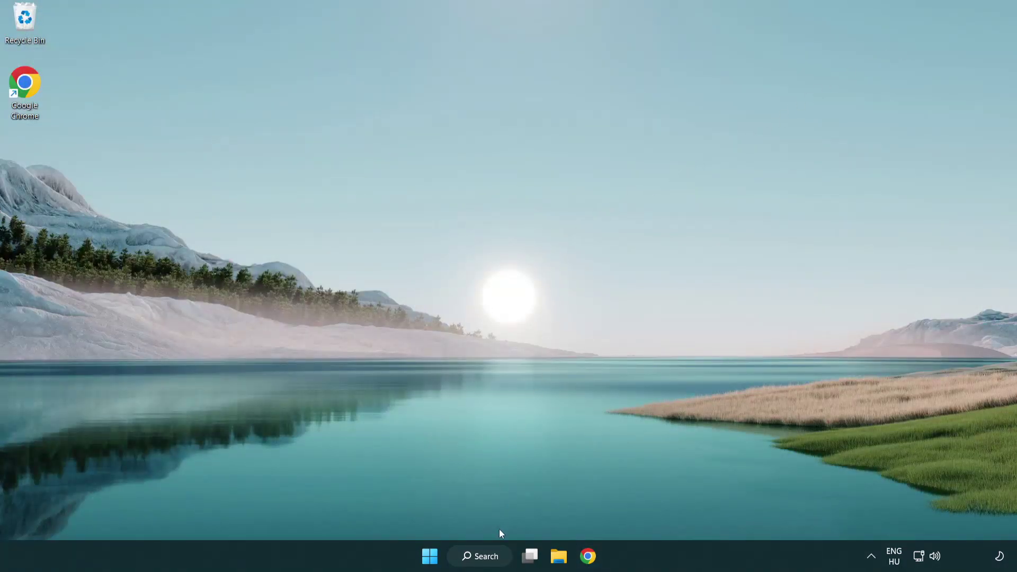
{"action": "left_click", "coordinate": [476, 557]}
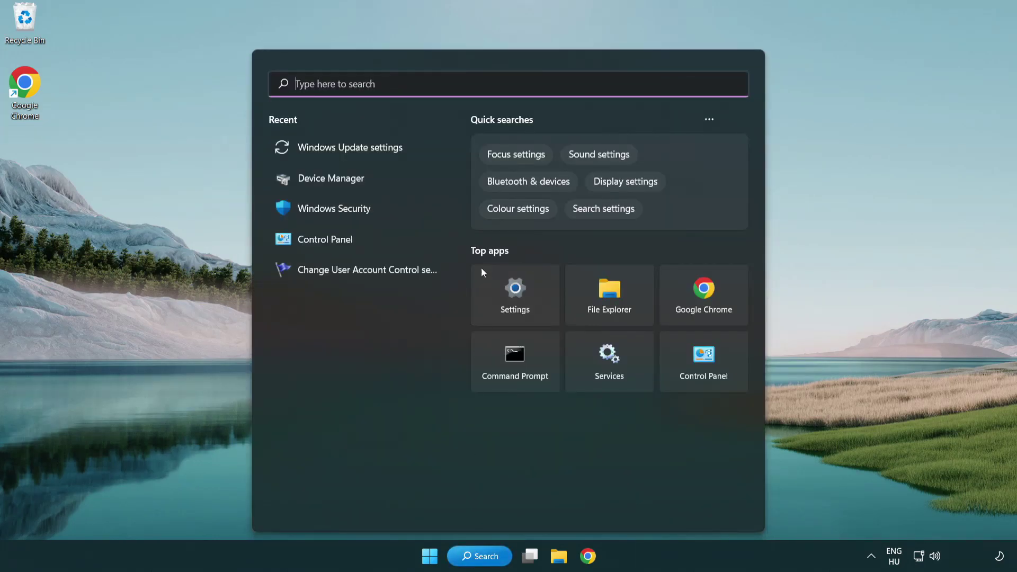
{"action": "type", "text": "cmd"}
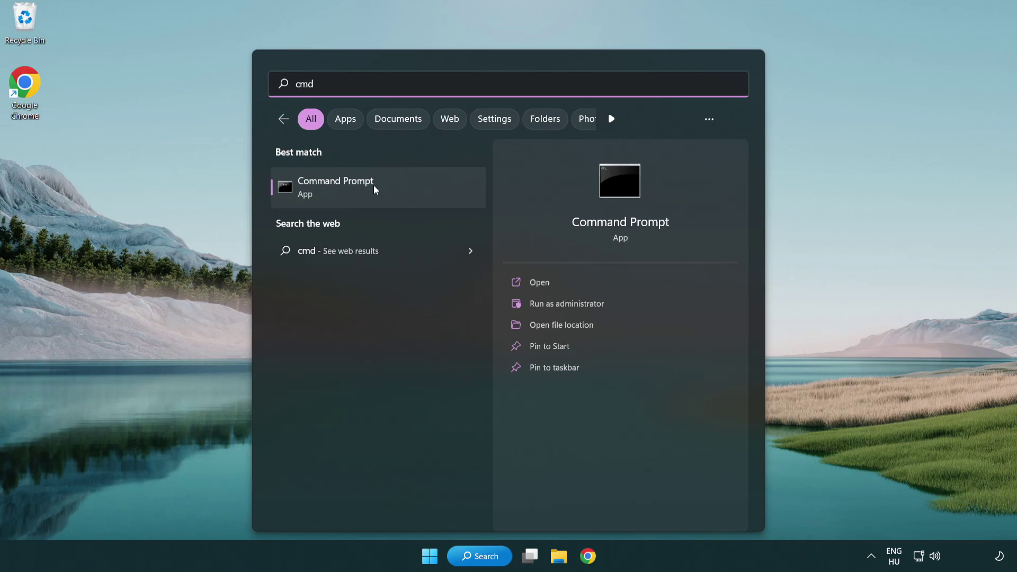
{"action": "right_click", "coordinate": [389, 194]}
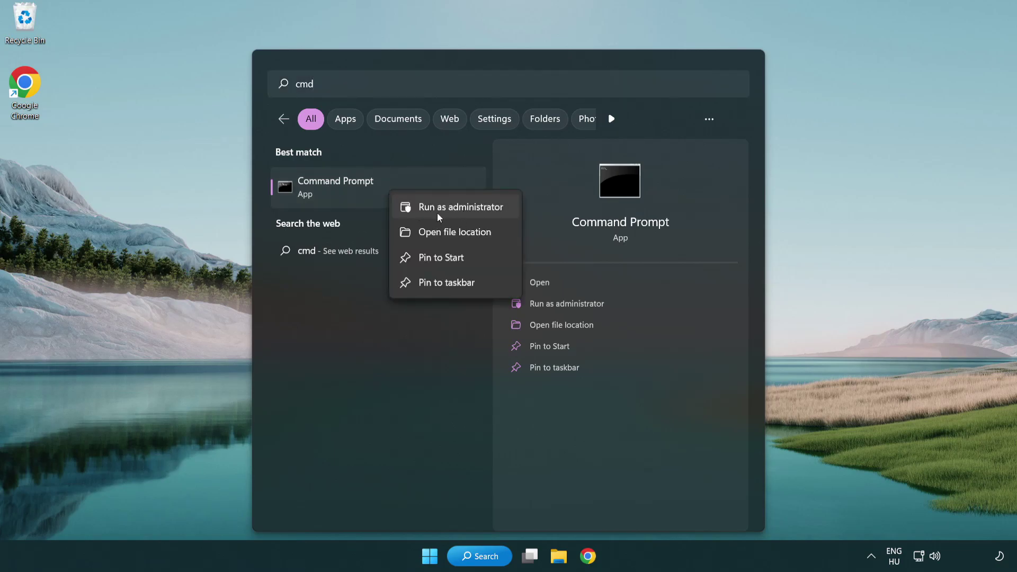
{"action": "left_click", "coordinate": [459, 211]}
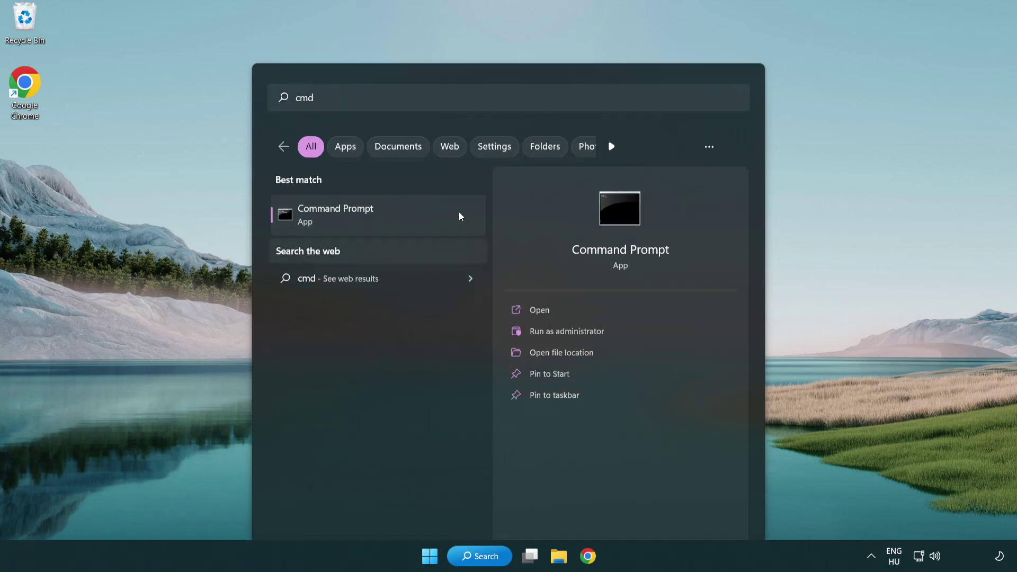
{"action": "left_click_drag", "start_coordinate": [363, 58], "coordinate": [512, 104]}
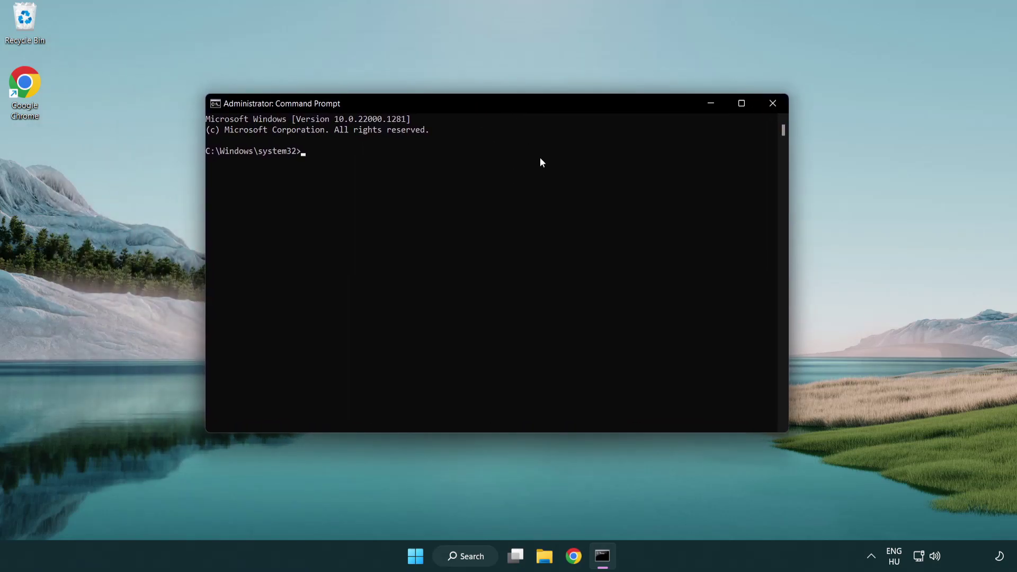
Step: Scan the system files with sfc /scannow, close Command Prompt and bring up the computer's power options
{"action": "type", "text": "sfc /scannow"}
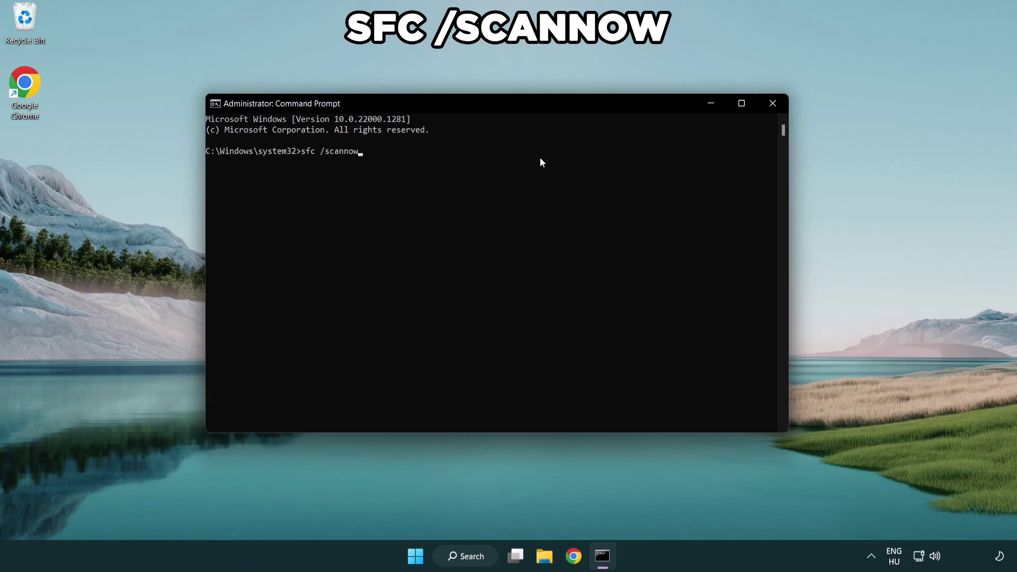
{"action": "key", "text": "Return"}
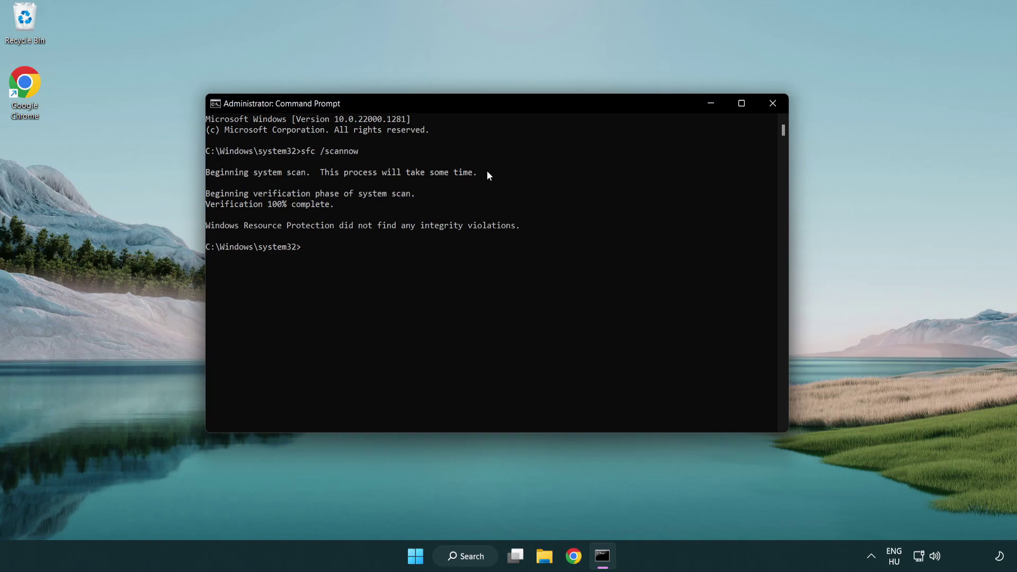
{"action": "left_click", "coordinate": [776, 107]}
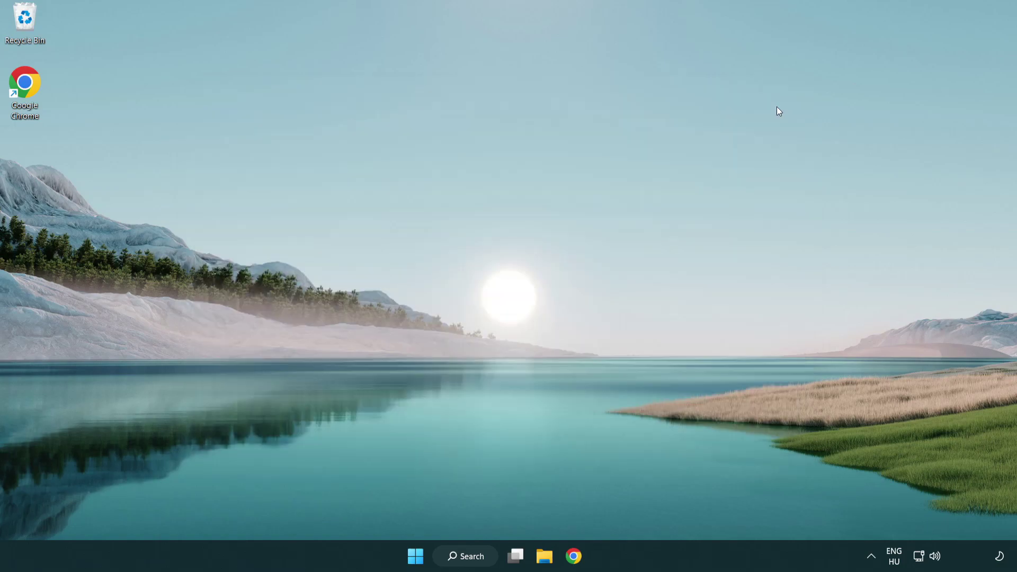
{"action": "left_click", "coordinate": [429, 555]}
{"action": "left_click", "coordinate": [674, 508]}
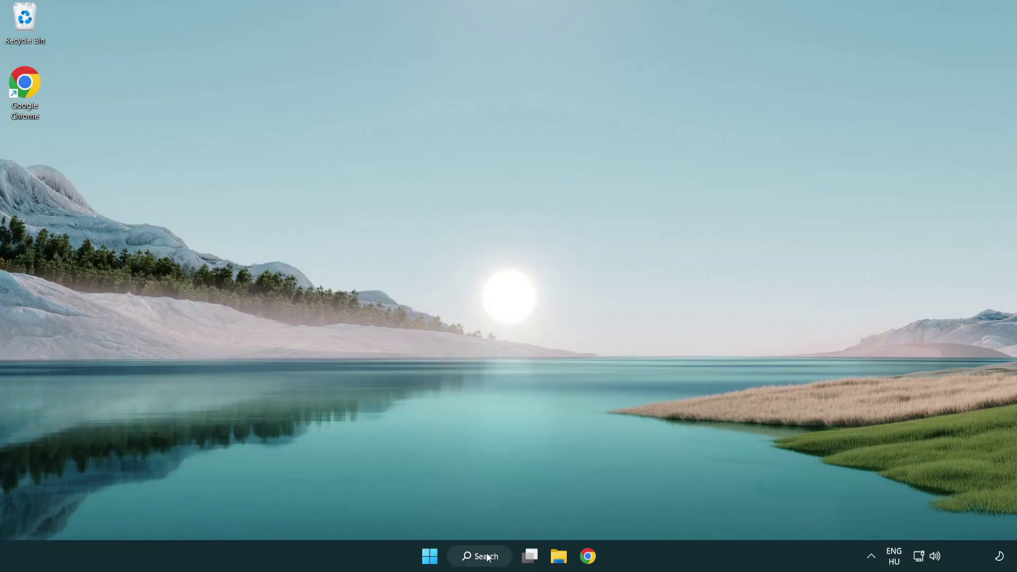
Step: Search Windows for "security" and open the Windows Security app
{"action": "left_click", "coordinate": [484, 562]}
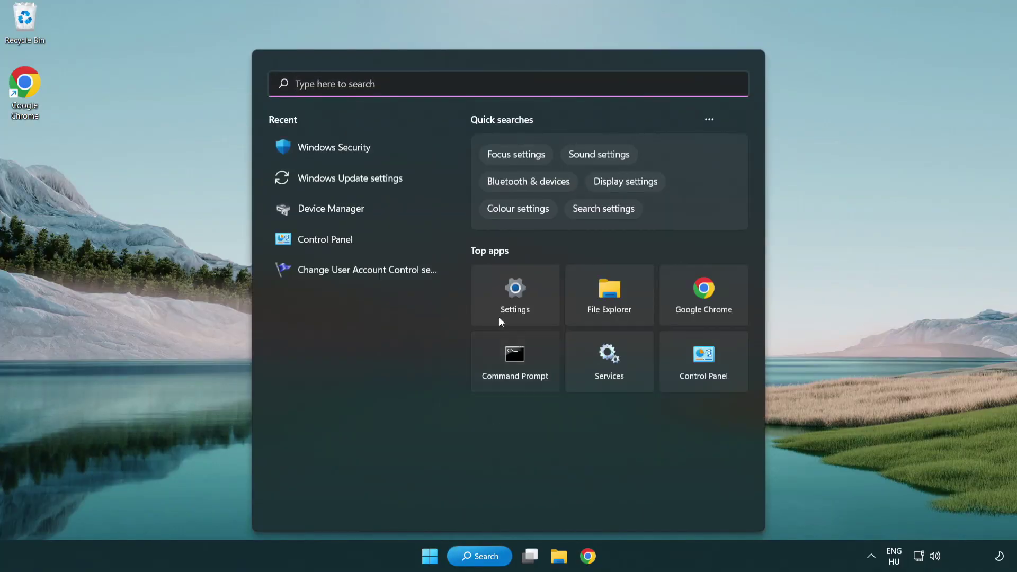
{"action": "type", "text": "se"}
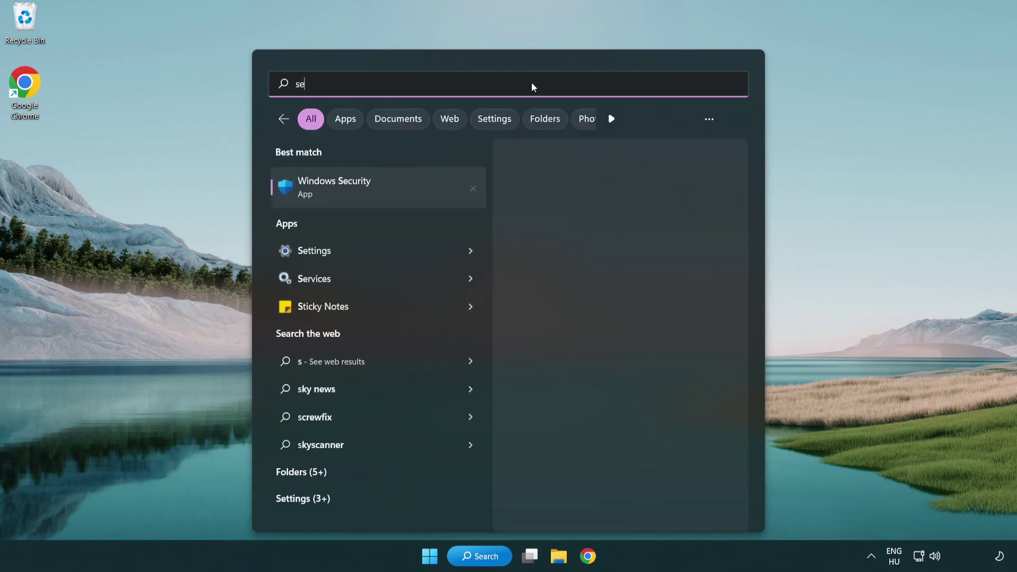
{"action": "type", "text": "curi"}
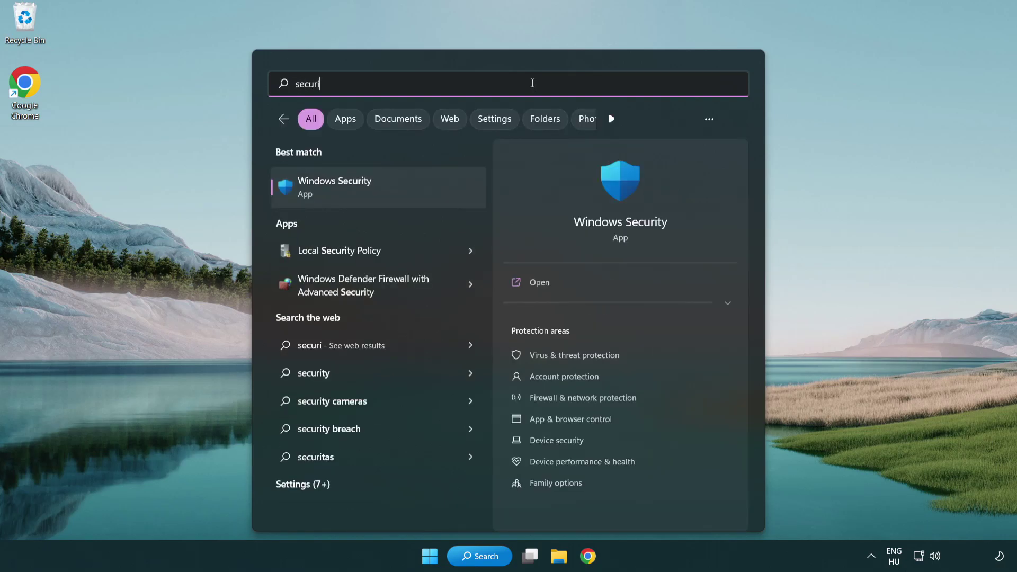
{"action": "type", "text": "ty"}
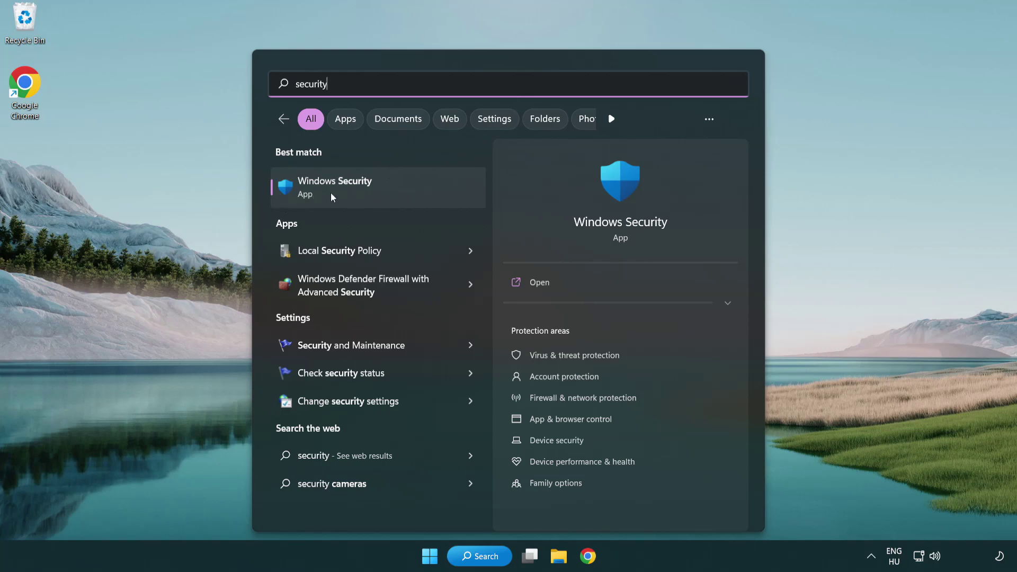
{"action": "left_click", "coordinate": [417, 196]}
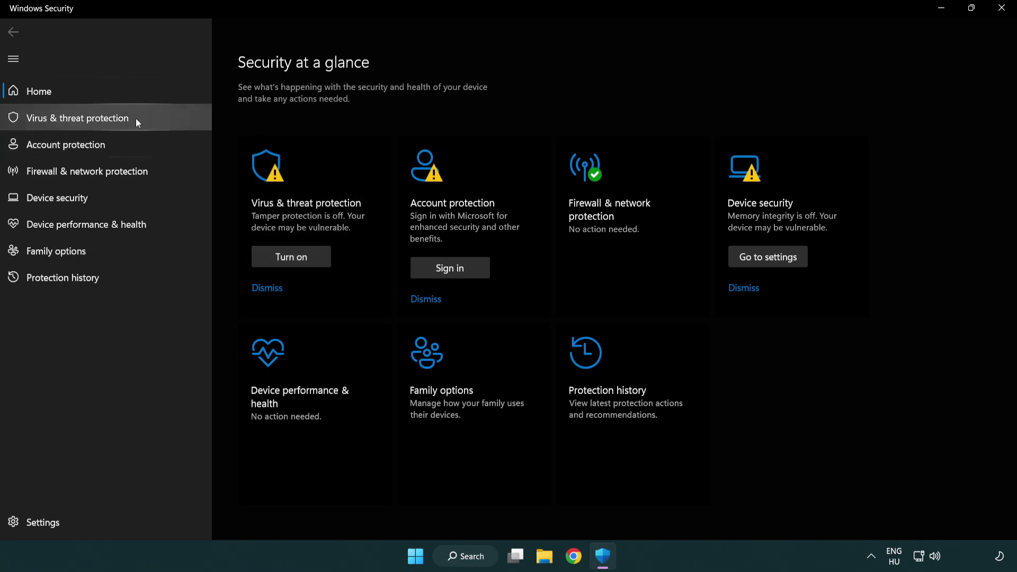
Step: Open the Exclusions page within the Virus & threat protection settings
{"action": "left_click", "coordinate": [154, 119]}
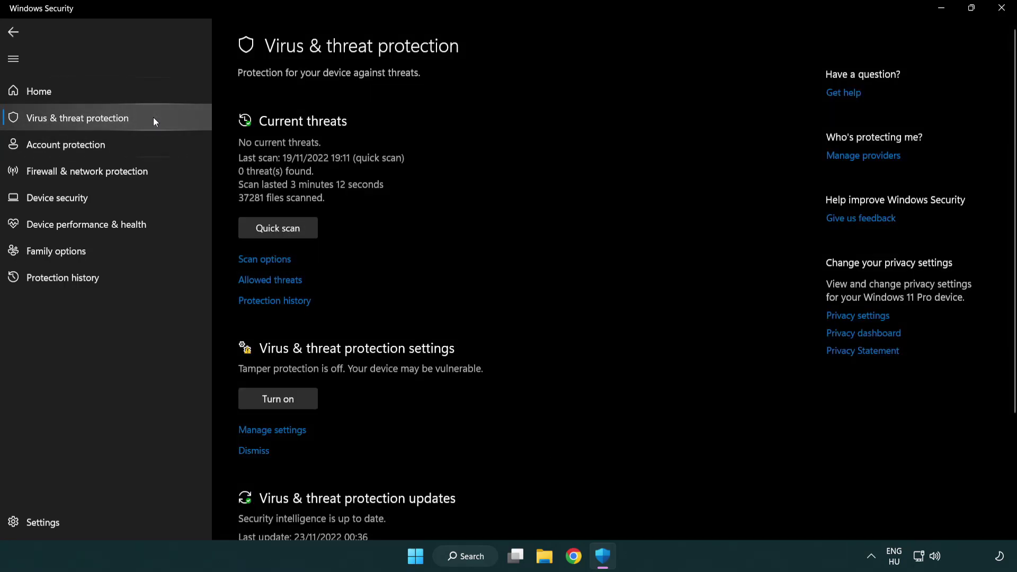
{"action": "scroll", "coordinate": [280, 233], "scroll_direction": "down", "scroll_amount": 2}
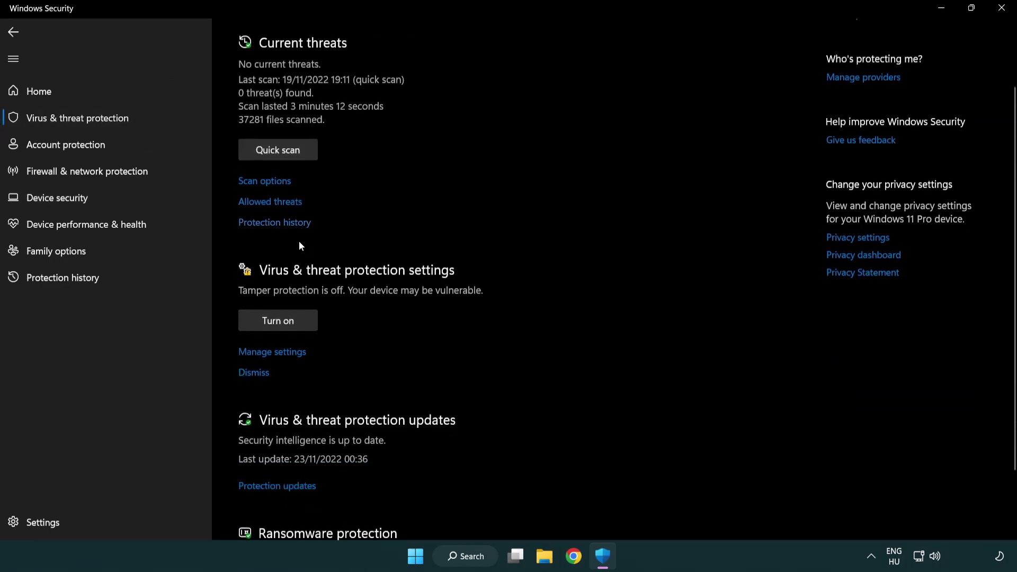
{"action": "left_click", "coordinate": [270, 353]}
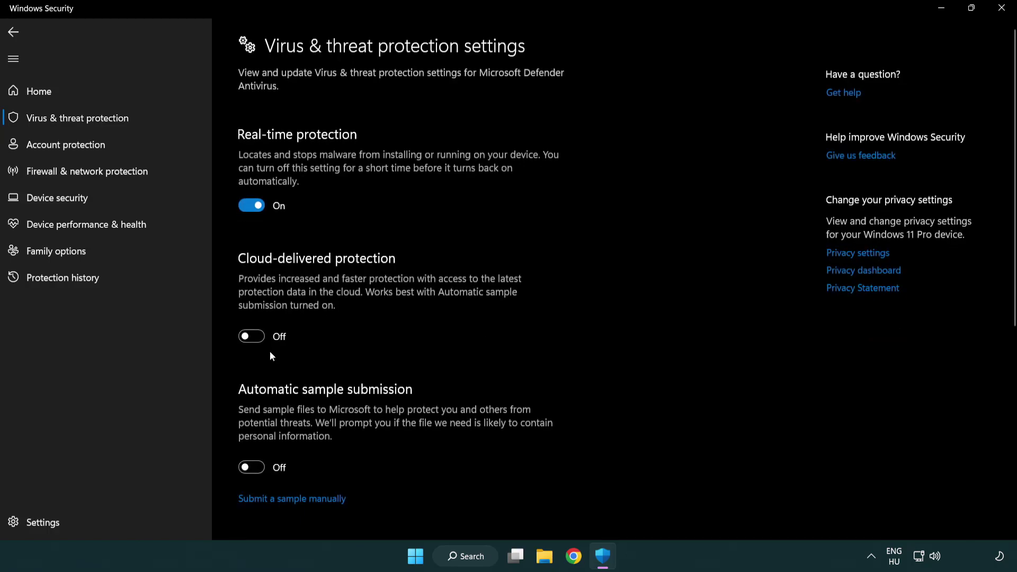
{"action": "scroll", "coordinate": [270, 353], "scroll_direction": "down", "scroll_amount": 7}
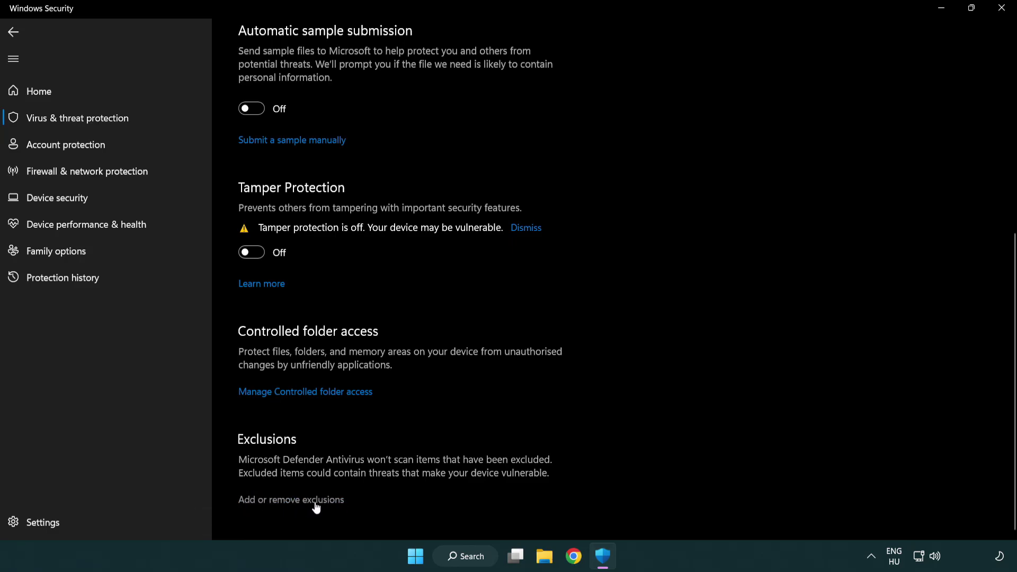
{"action": "left_click", "coordinate": [294, 500]}
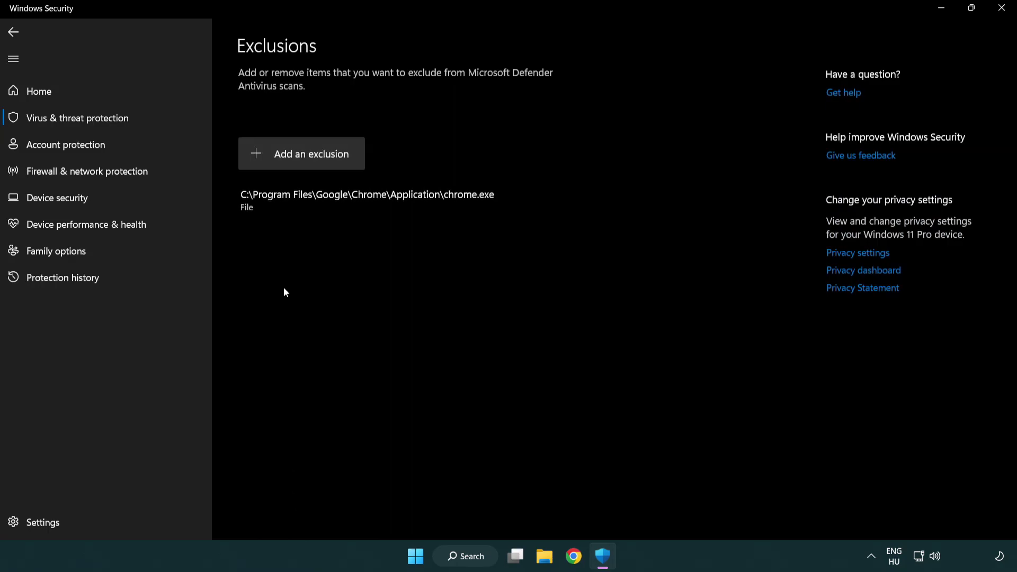
Step: Choose the NOT WORKING APP file in C:\Program Files (x86)\NOT WORKING APP as a file exclusion and close Windows Security
{"action": "left_click", "coordinate": [306, 159]}
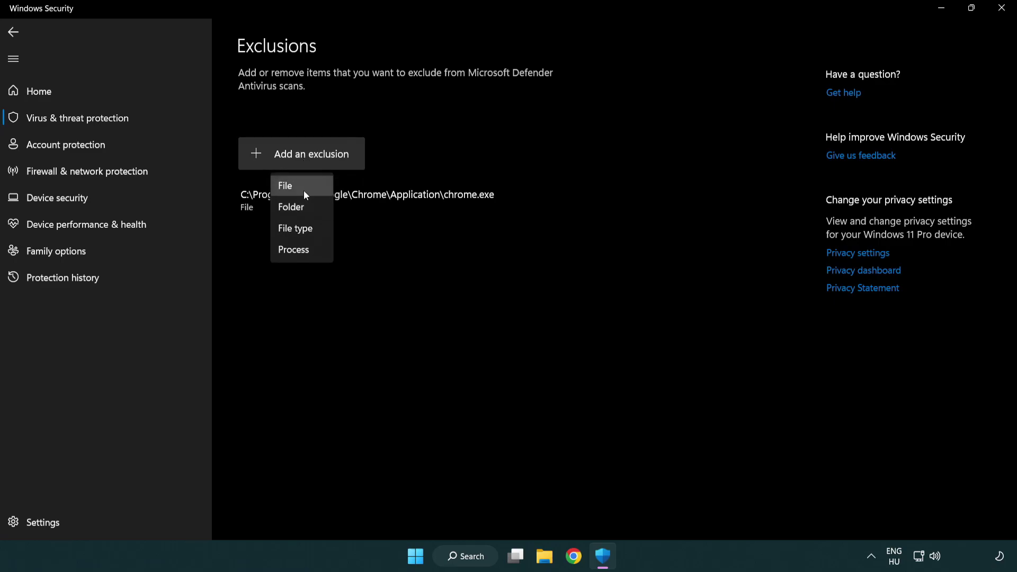
{"action": "left_click", "coordinate": [306, 186]}
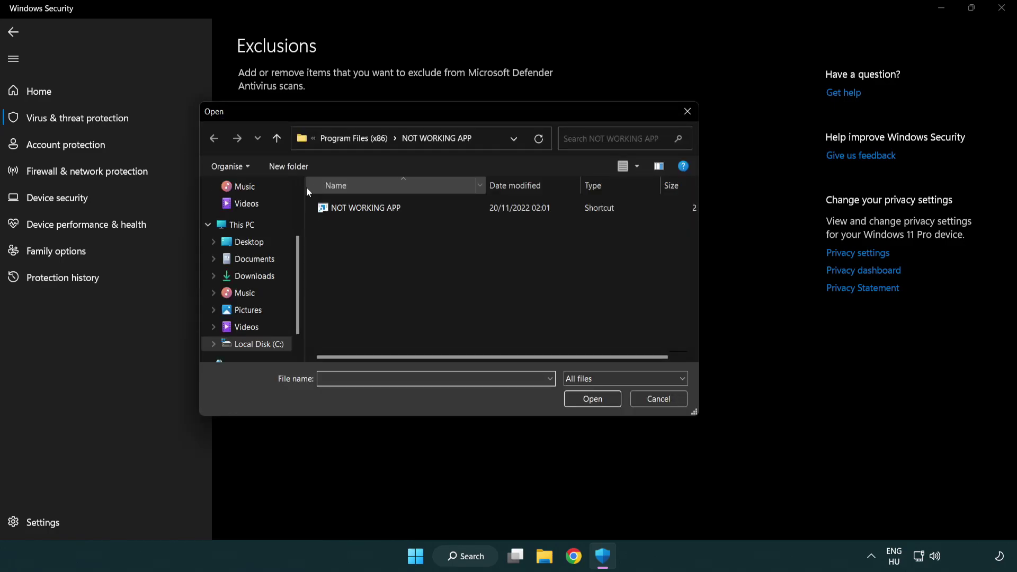
{"action": "left_click", "coordinate": [344, 142]}
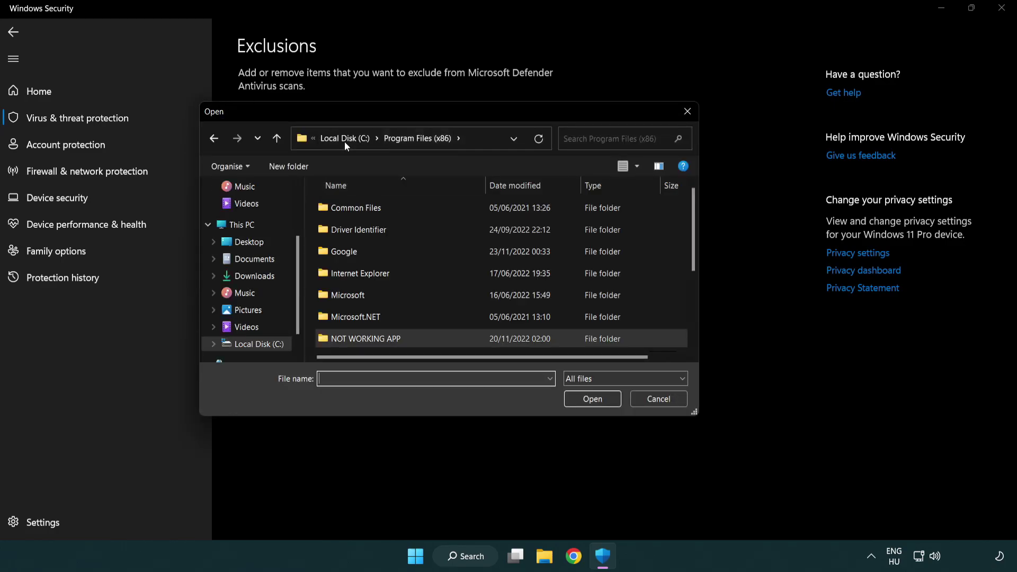
{"action": "left_click", "coordinate": [348, 139]}
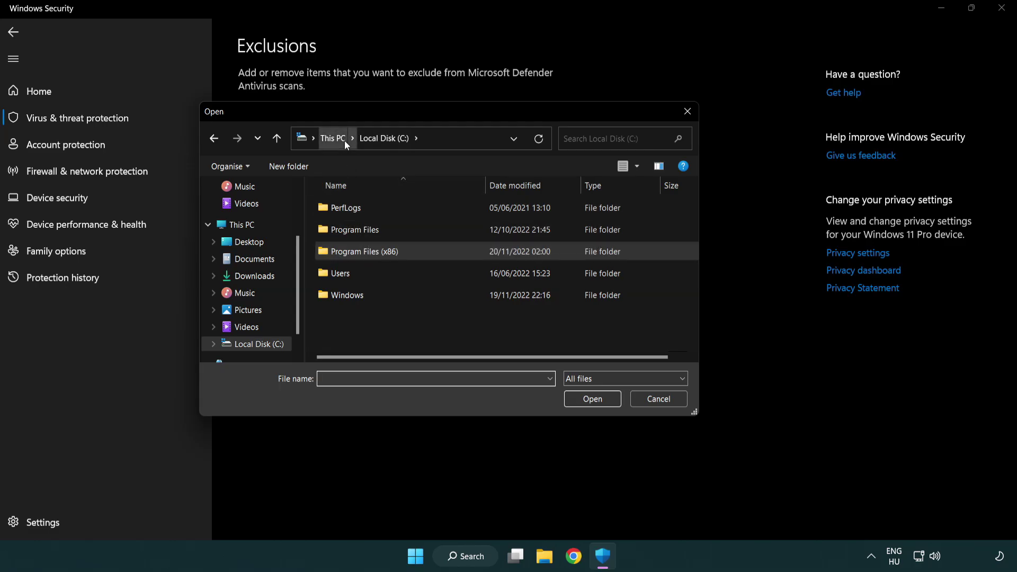
{"action": "left_click", "coordinate": [344, 141]}
{"action": "double_click", "coordinate": [371, 350]}
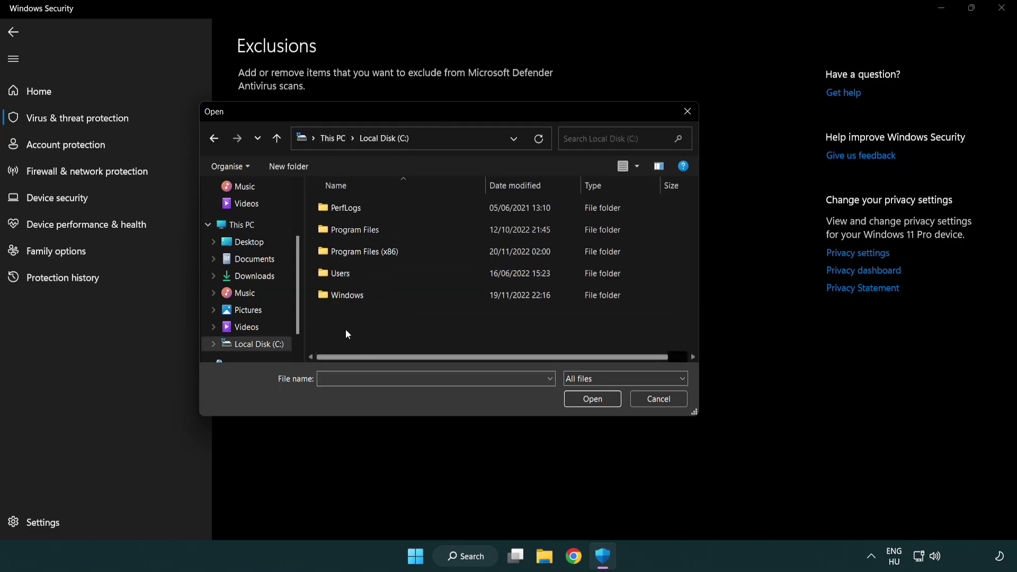
{"action": "double_click", "coordinate": [373, 245]}
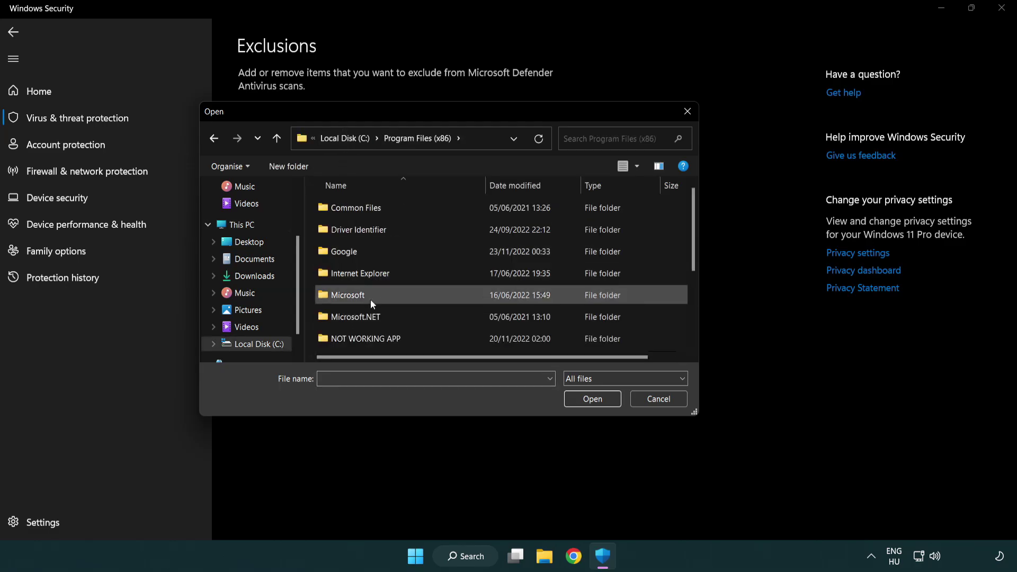
{"action": "double_click", "coordinate": [379, 342]}
{"action": "left_click", "coordinate": [359, 206]}
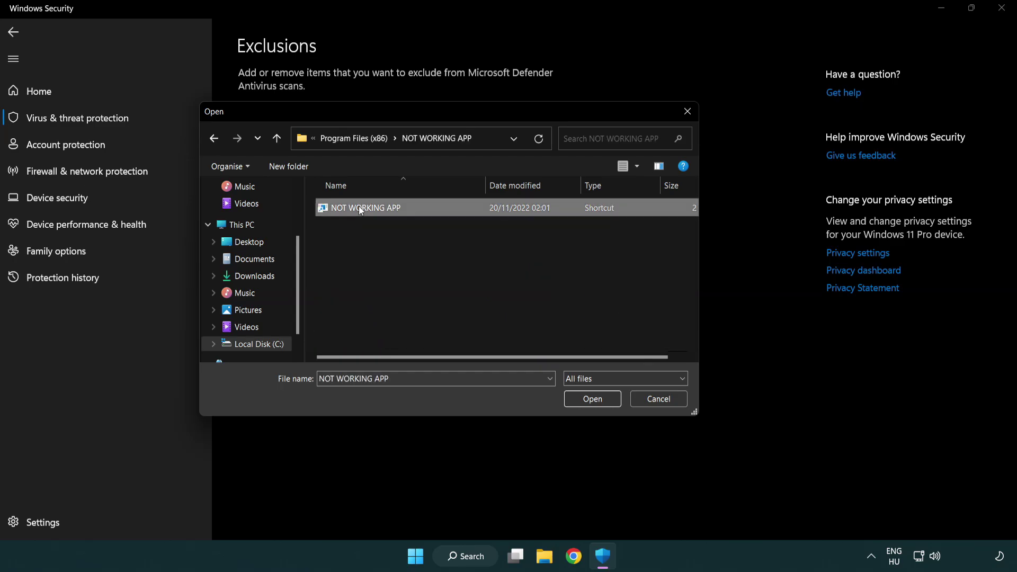
{"action": "left_click", "coordinate": [590, 403]}
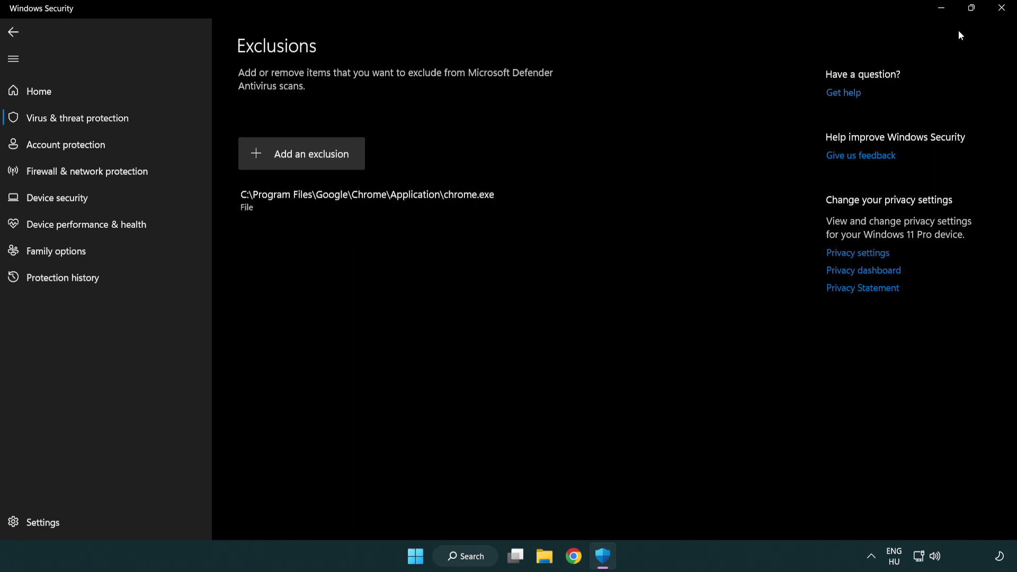
{"action": "left_click", "coordinate": [1002, 9]}
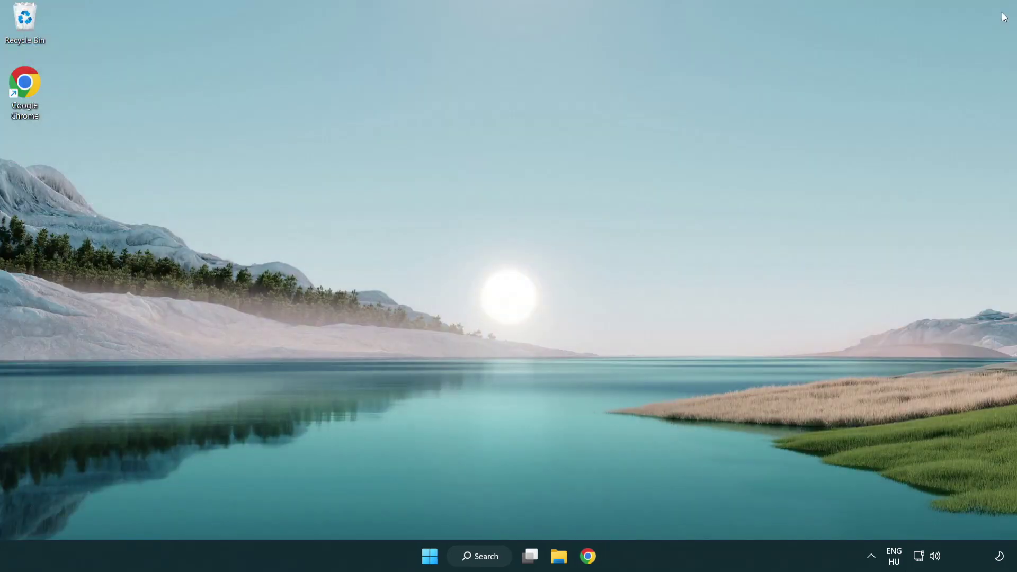
Step: Open the power options for the computer from the desktop
{"action": "left_click", "coordinate": [420, 561]}
{"action": "left_click", "coordinate": [677, 509]}
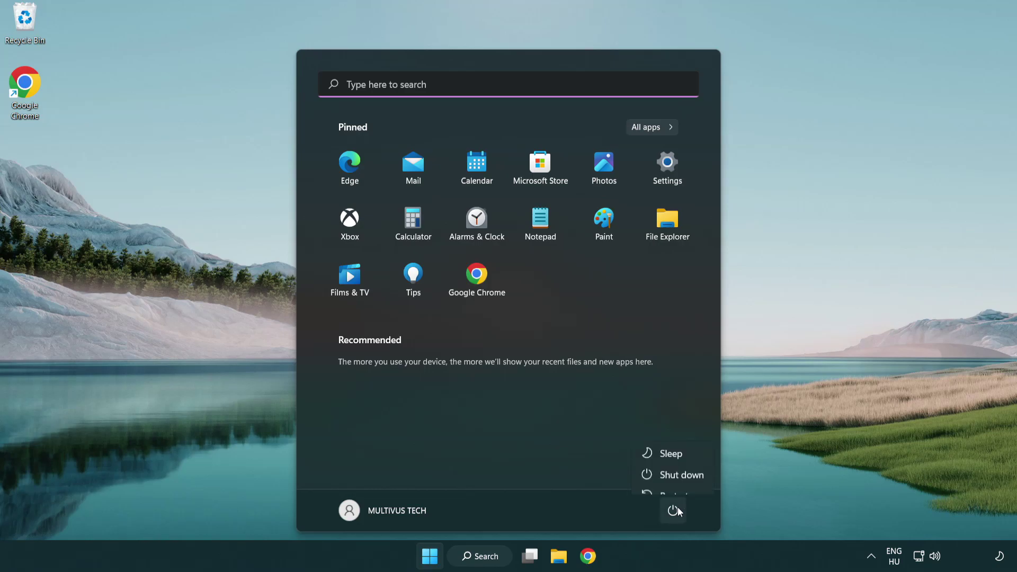